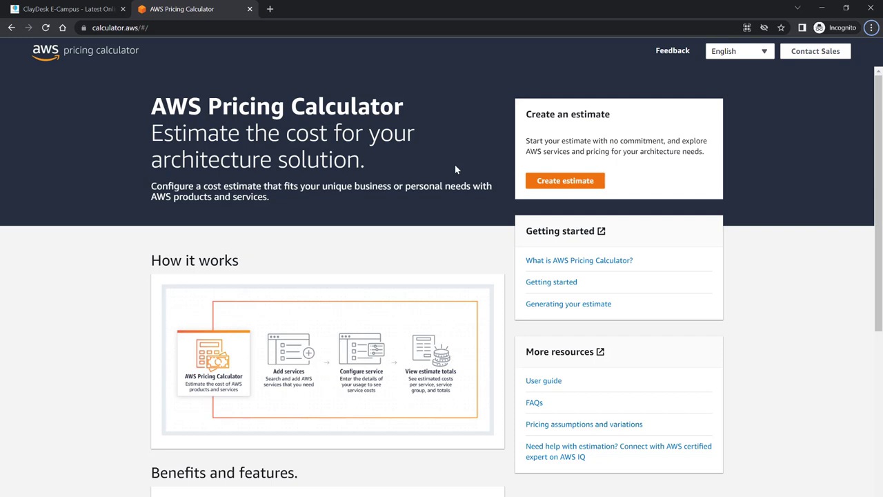
Look over the calculator's introduction page and create a new cost estimate.
scroll(454, 167, "down", 2)
scroll(455, 166, "up", 2)
scroll(455, 167, "down", 2)
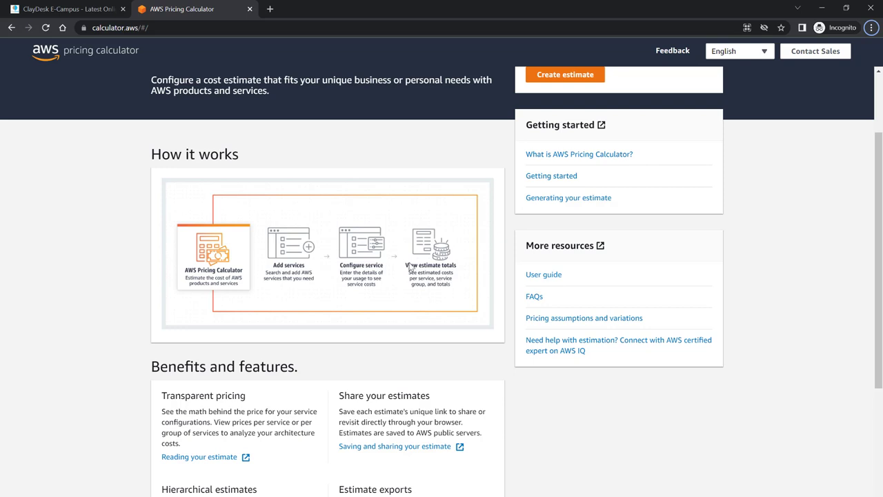
scroll(411, 267, "up", 2)
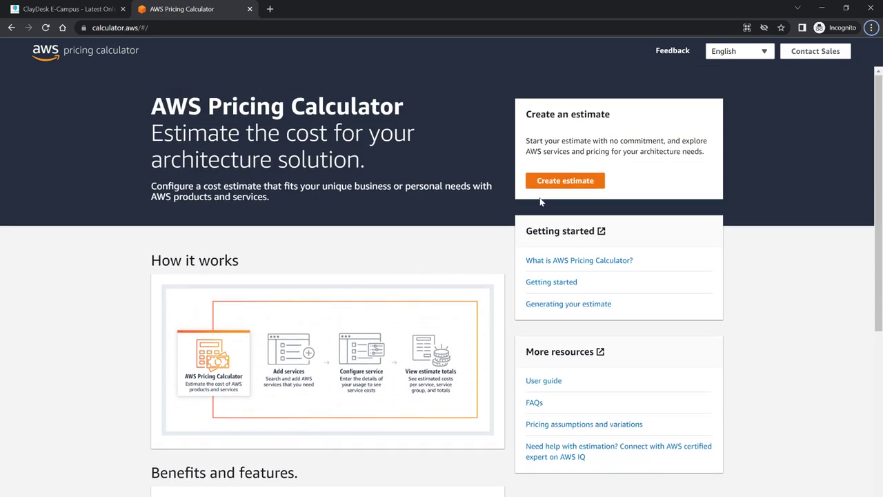
left_click(573, 182)
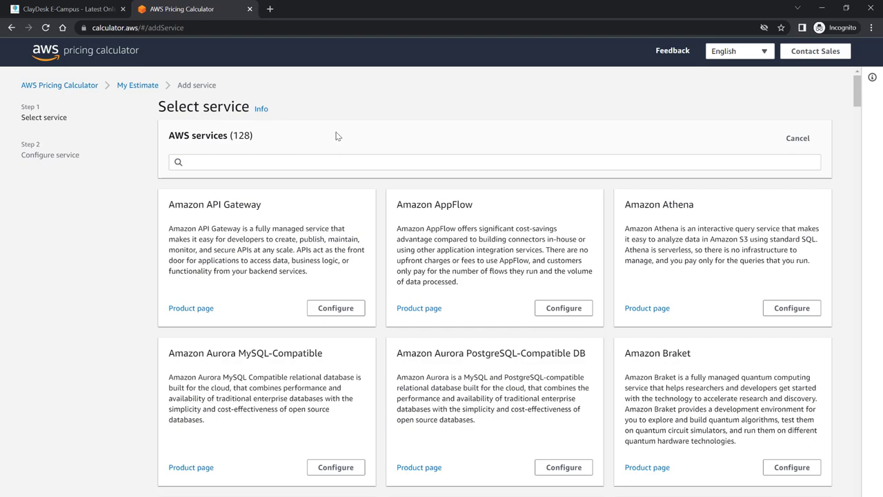
Find Amazon EC2 among the AWS services and start configuring it for the estimate.
scroll(336, 136, "down", 2)
scroll(498, 244, "down", 2)
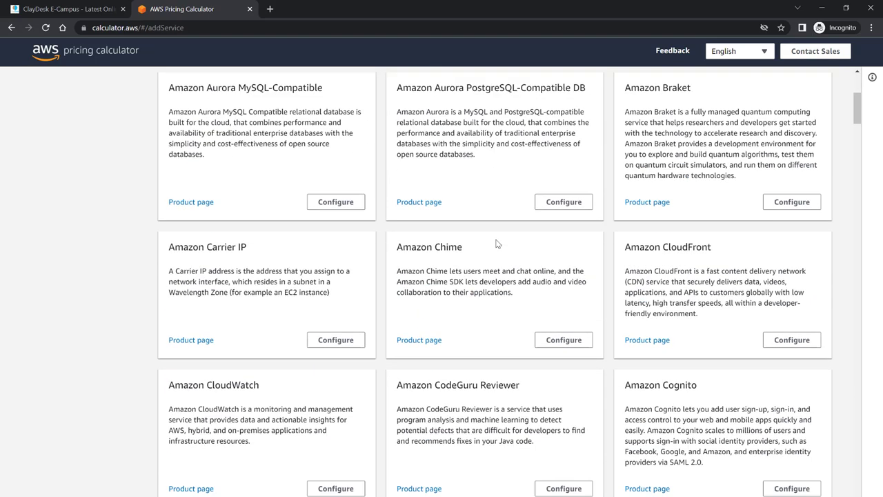
scroll(498, 244, "down", 5)
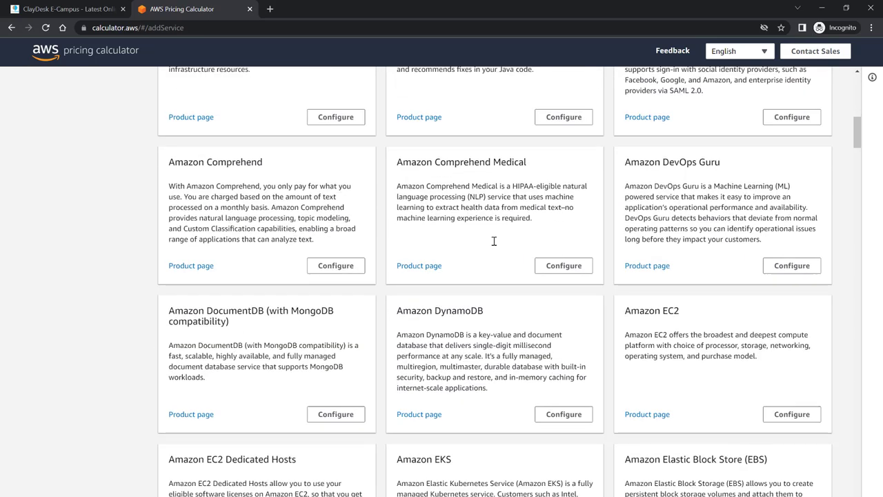
scroll(451, 283, "down", 2)
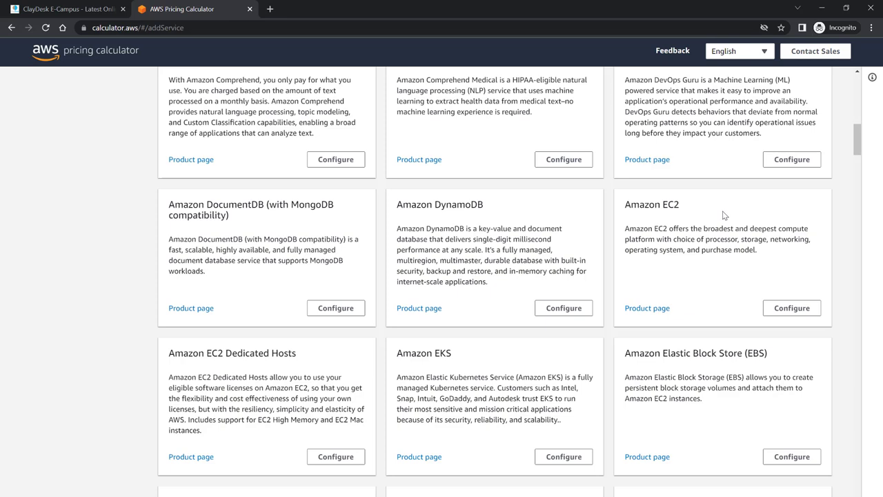
left_click(795, 310)
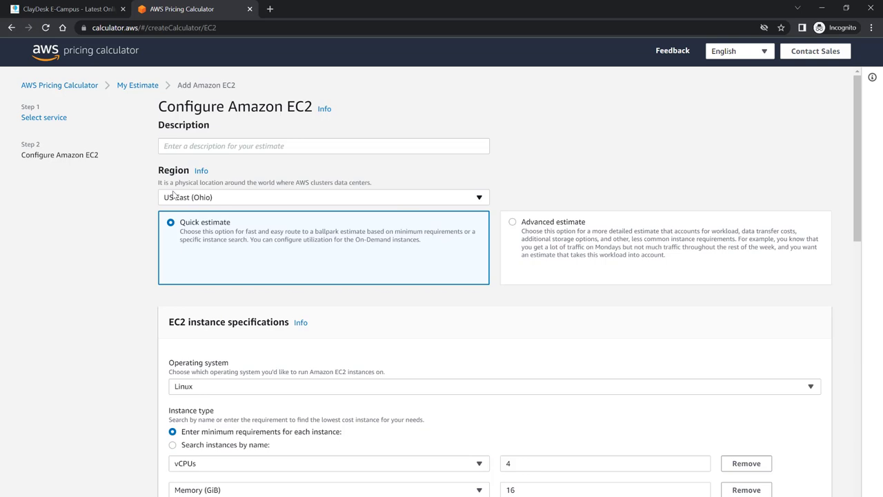
Look through the regions available for the EC2 estimate.
left_click(262, 204)
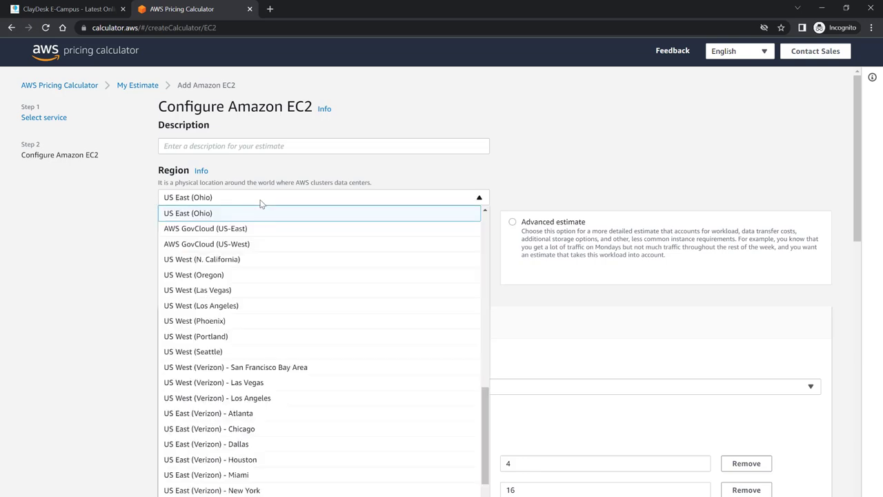
scroll(237, 407, "down", 1)
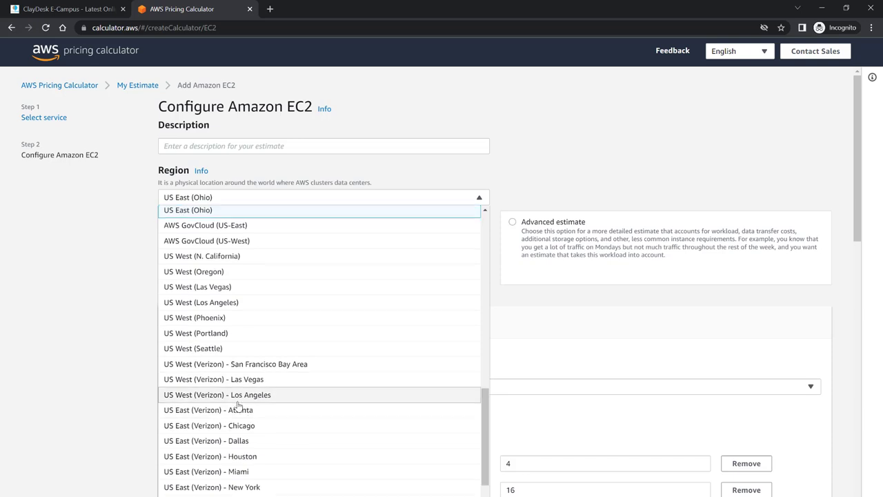
scroll(237, 407, "down", 1)
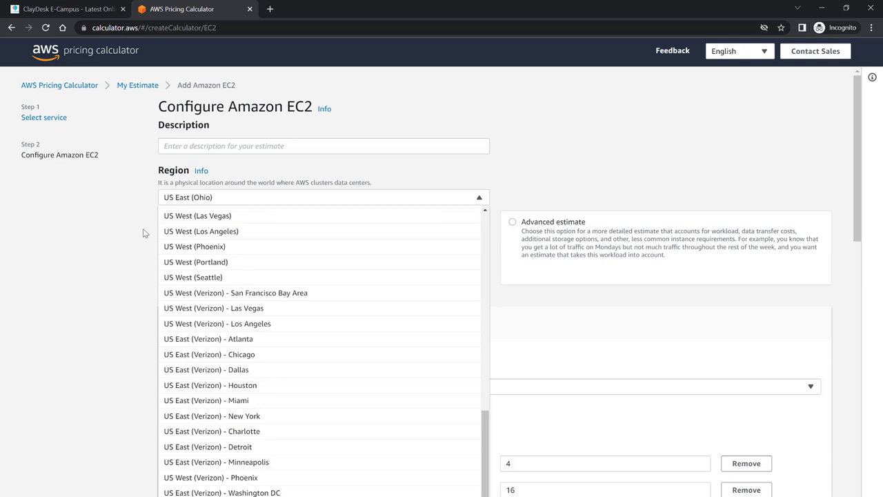
scroll(251, 442, "down", 1)
scroll(250, 369, "up", 4)
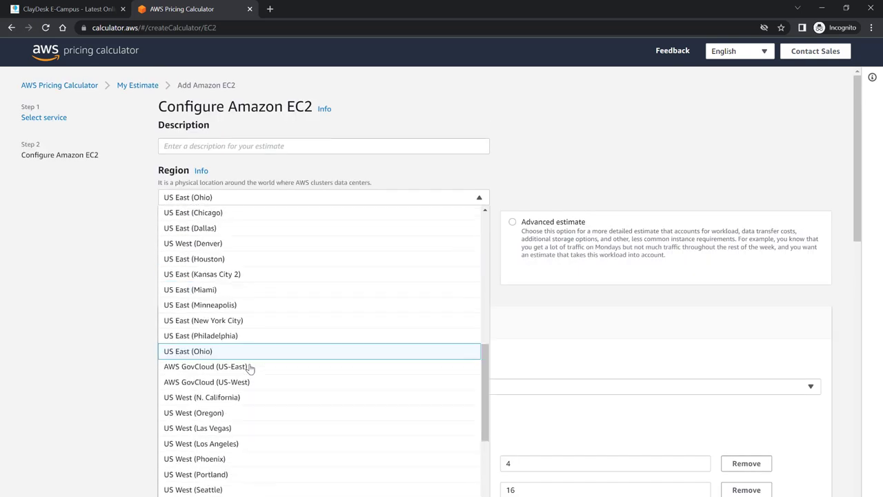
scroll(250, 367, "up", 6)
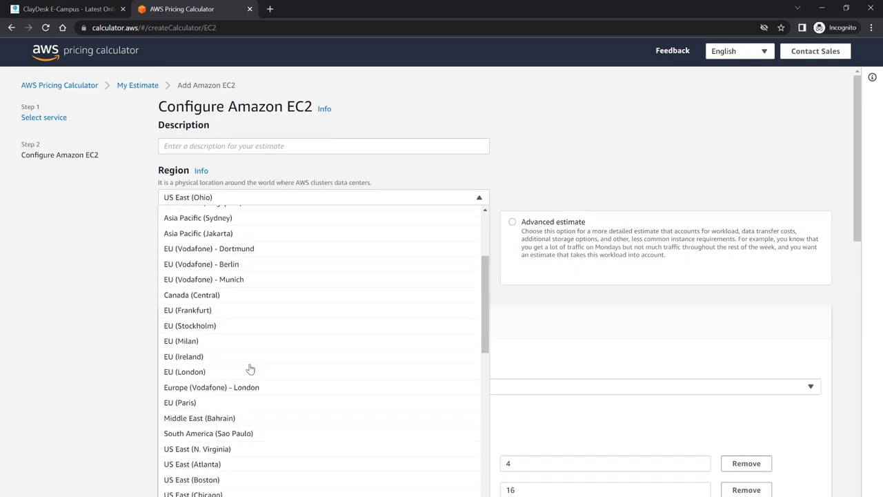
left_click(79, 307)
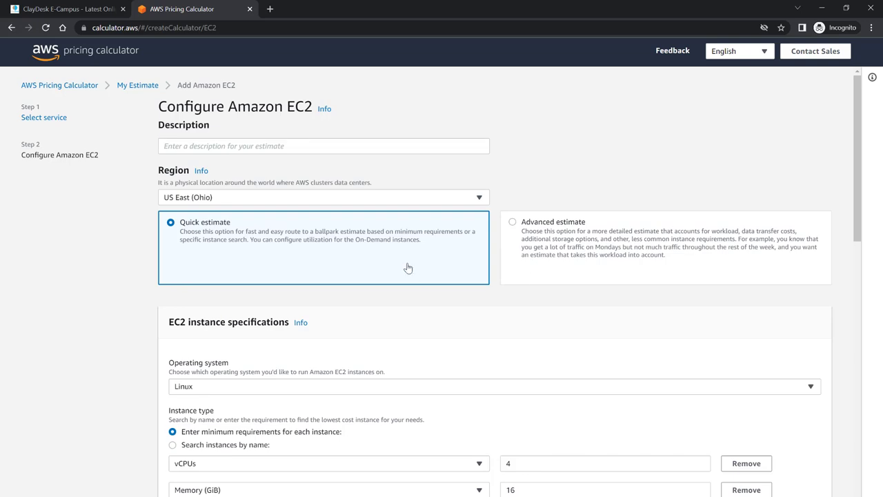
Review the operating systems offered in the EC2 instance specifications and select Linux.
scroll(409, 269, "down", 1)
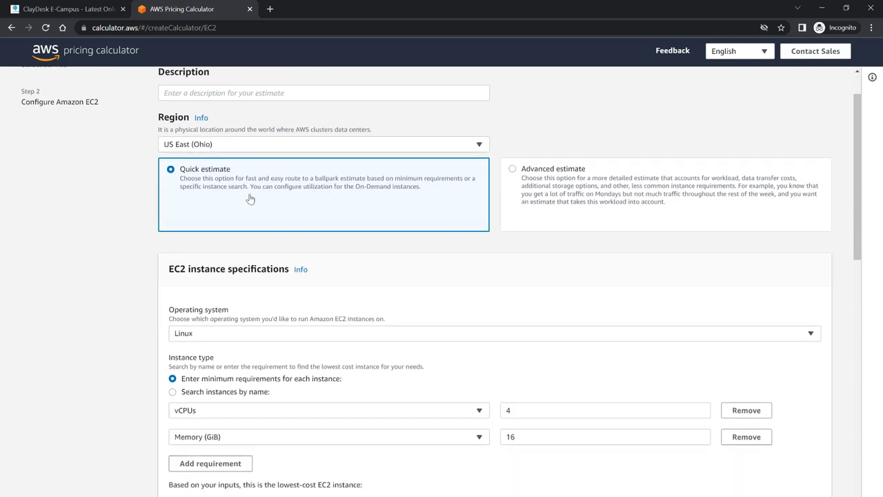
scroll(251, 199, "down", 2)
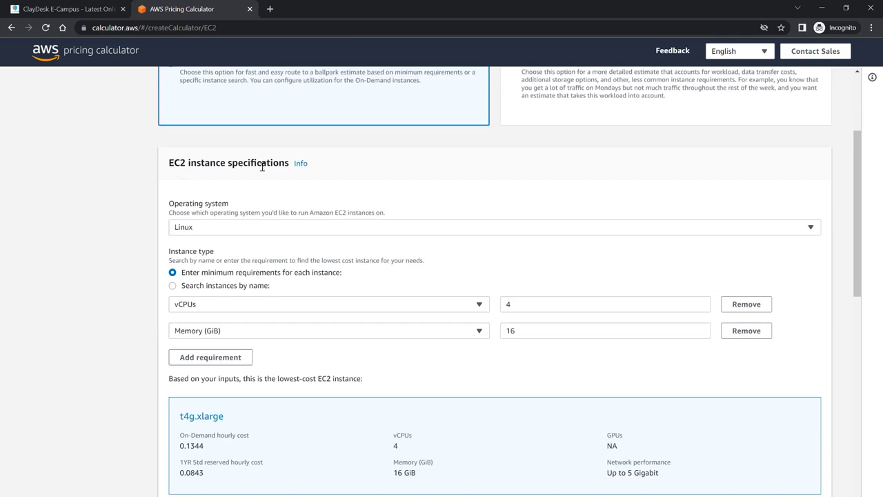
scroll(473, 191, "down", 1)
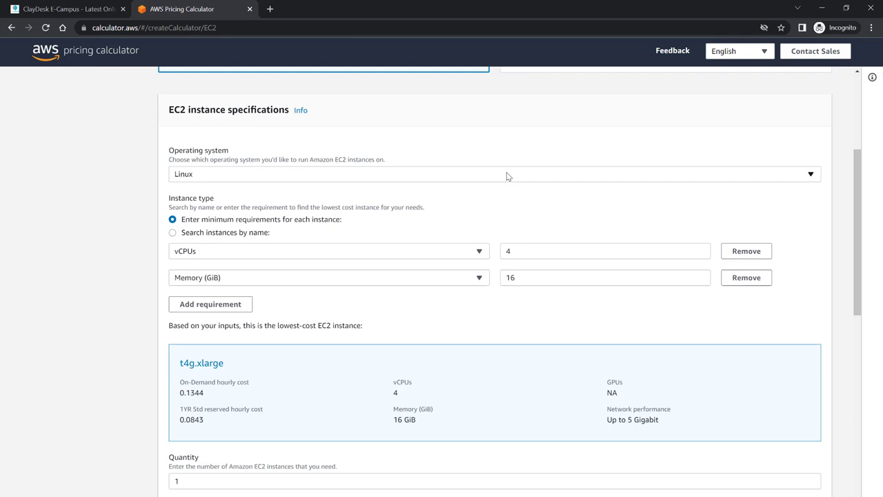
left_click(507, 176)
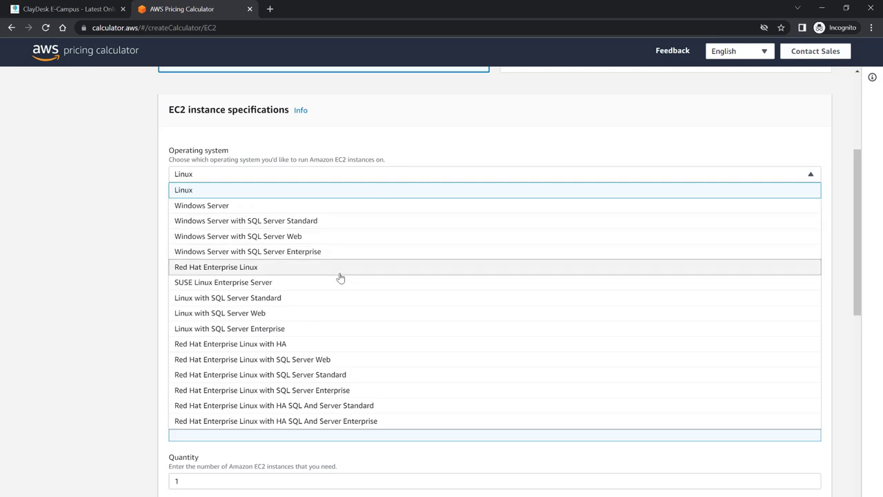
scroll(278, 315, "down", 1)
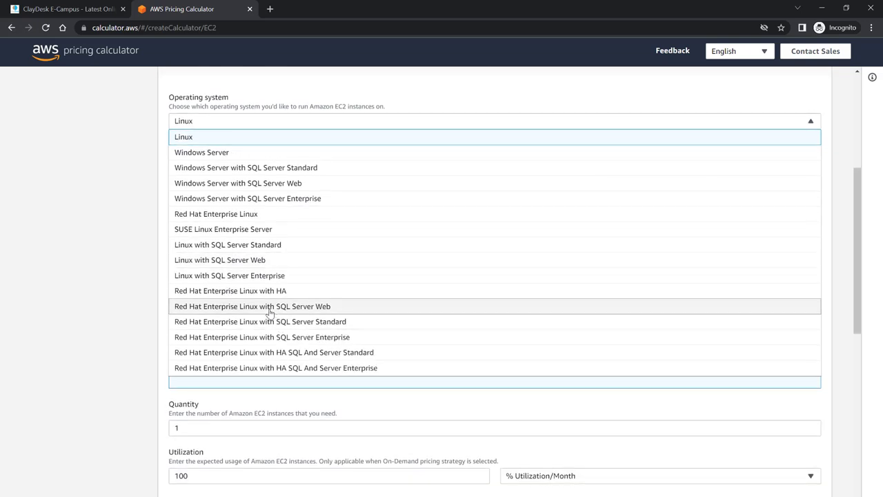
scroll(271, 312, "up", 1)
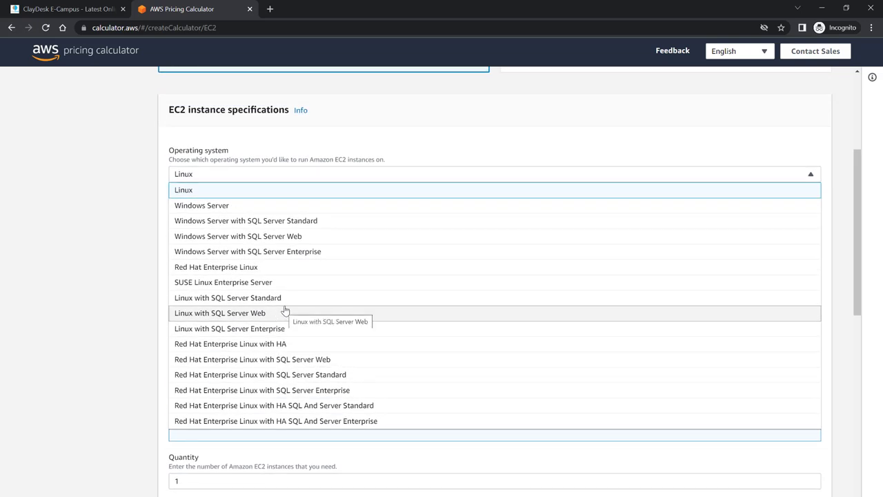
left_click(227, 194)
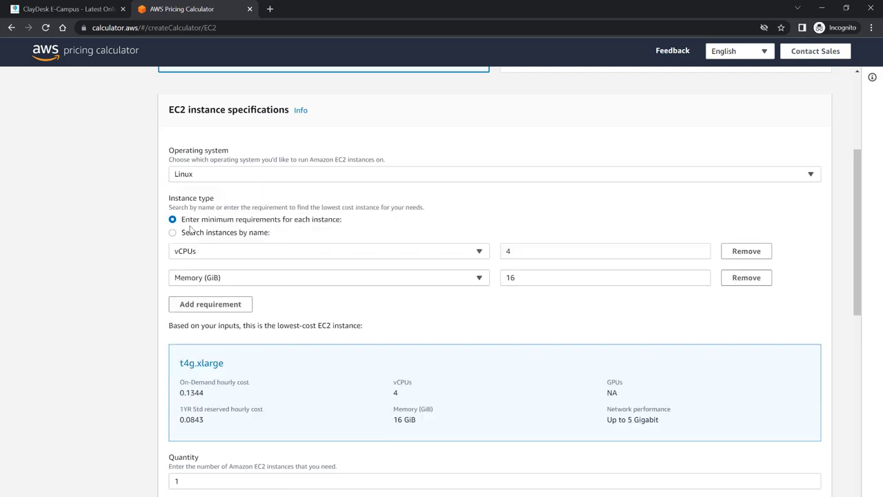
Set the minimum requirements for each instance to 8 vCPUs and 32 GiB of memory.
scroll(354, 227, "down", 1)
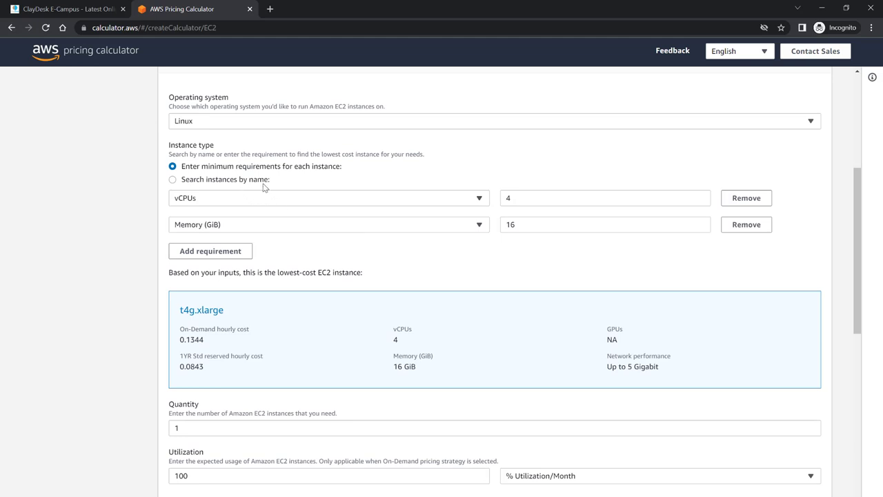
left_click(465, 201)
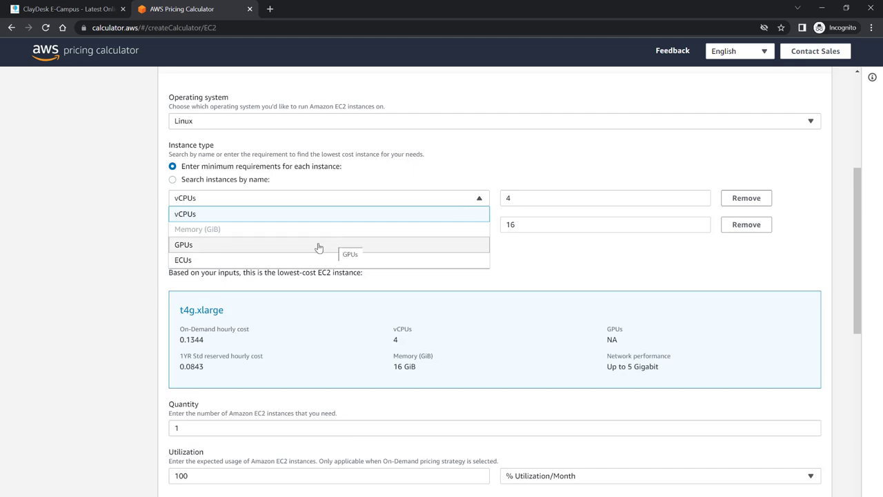
left_click(520, 197)
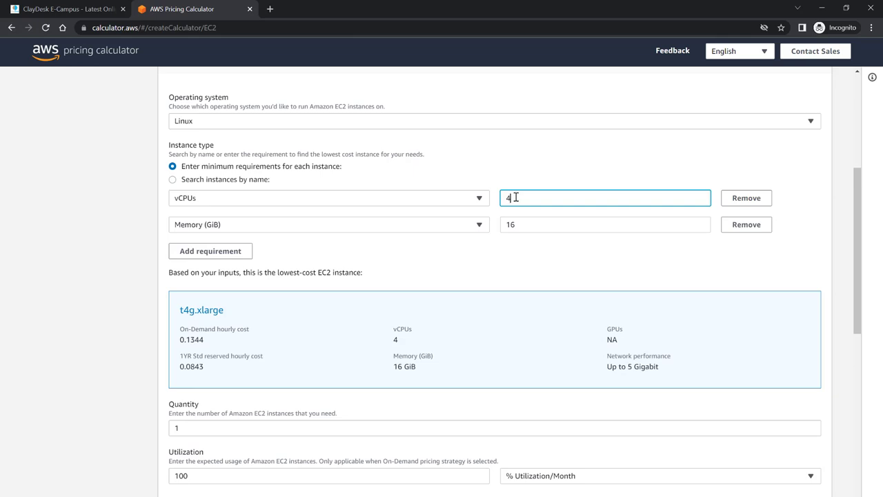
key("BackSpace")
type("8")
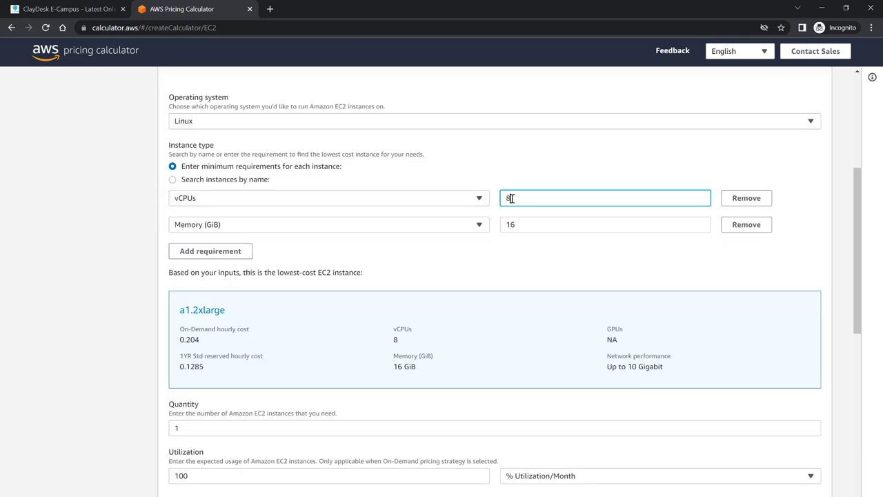
left_click(536, 224)
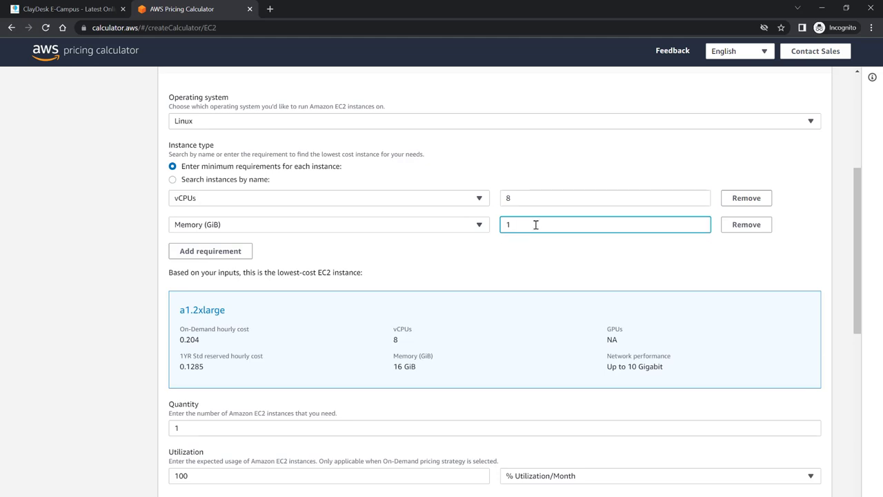
key("BackSpace")
type("32")
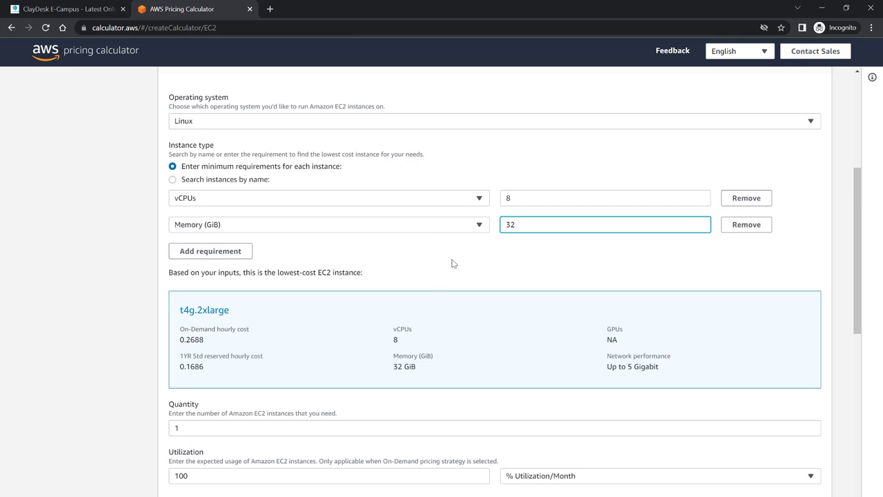
Examine the on-demand and 1-year standard reserved hourly costs of the suggested lowest-cost instance.
scroll(464, 259, "down", 1)
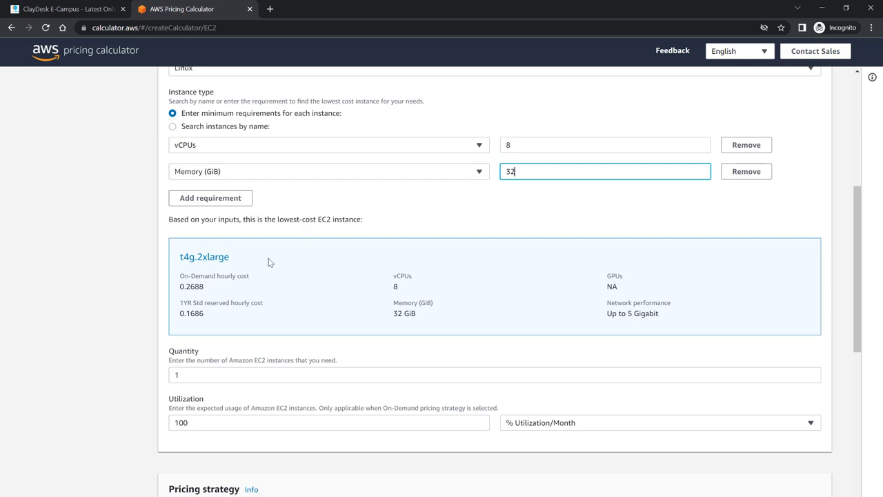
scroll(271, 263, "up", 1)
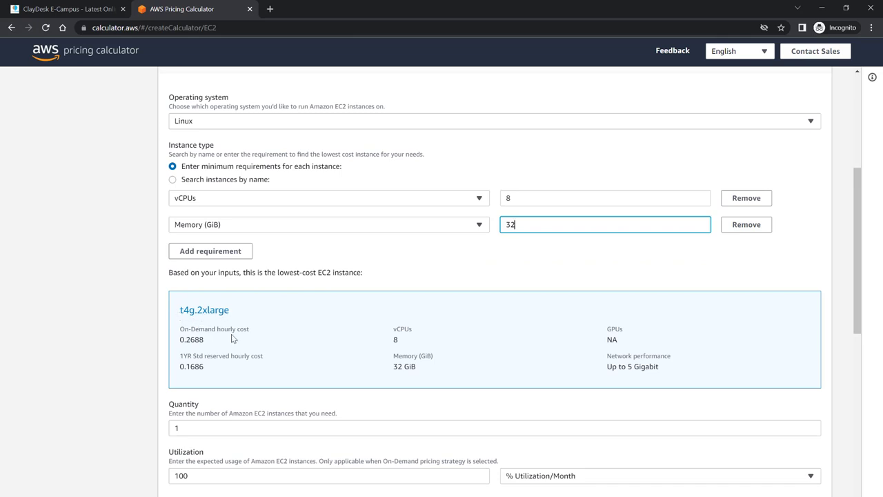
left_click_drag(180, 339, 205, 340)
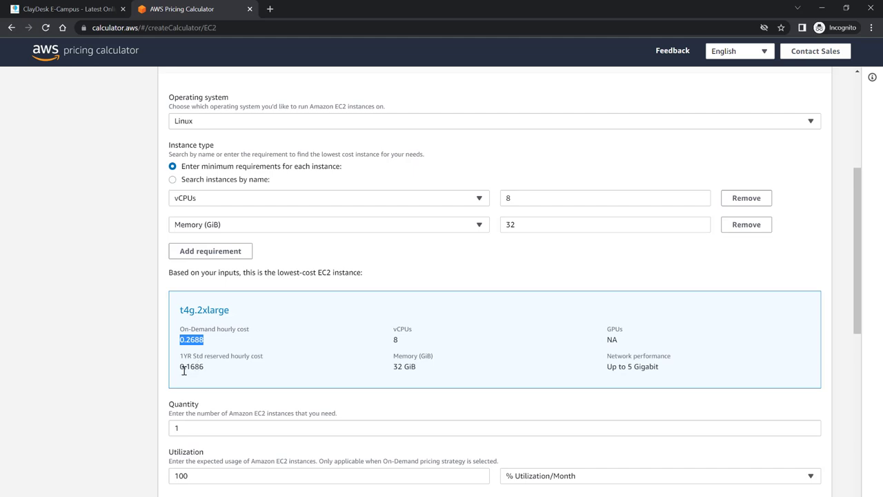
left_click_drag(181, 369, 209, 371)
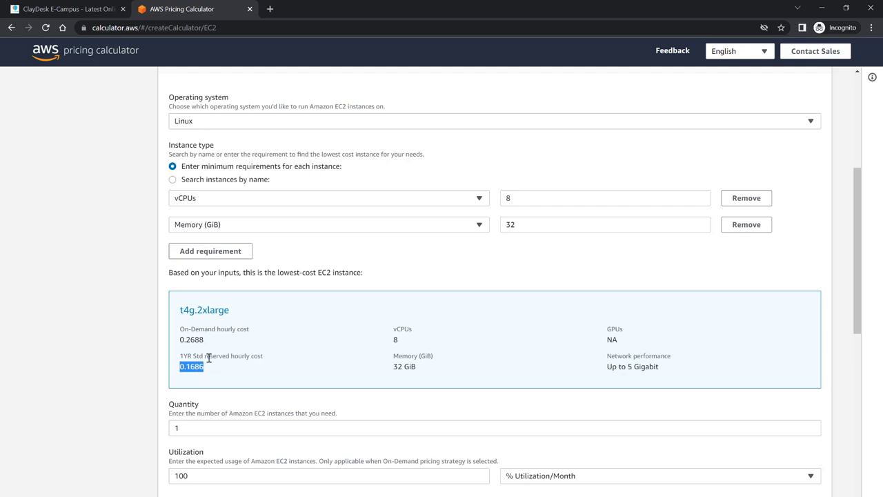
Review the instance's network performance and the units available for its expected utilization.
scroll(208, 357, "down", 1)
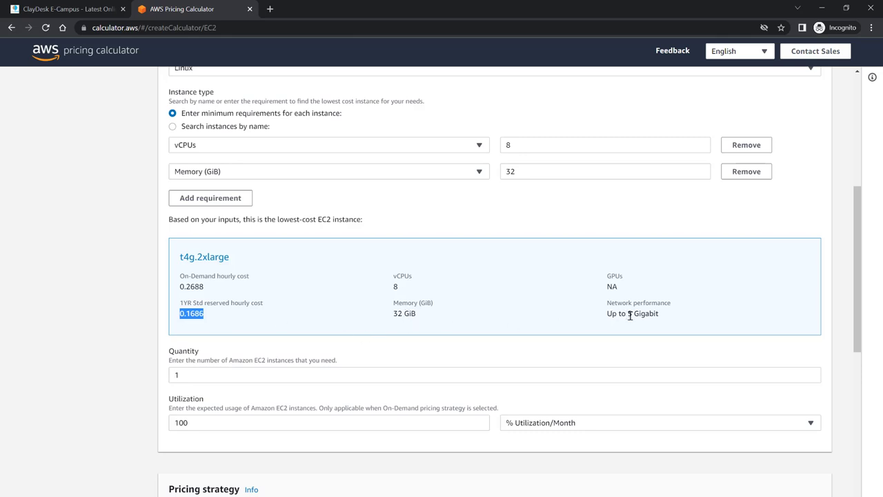
scroll(634, 310, "down", 1)
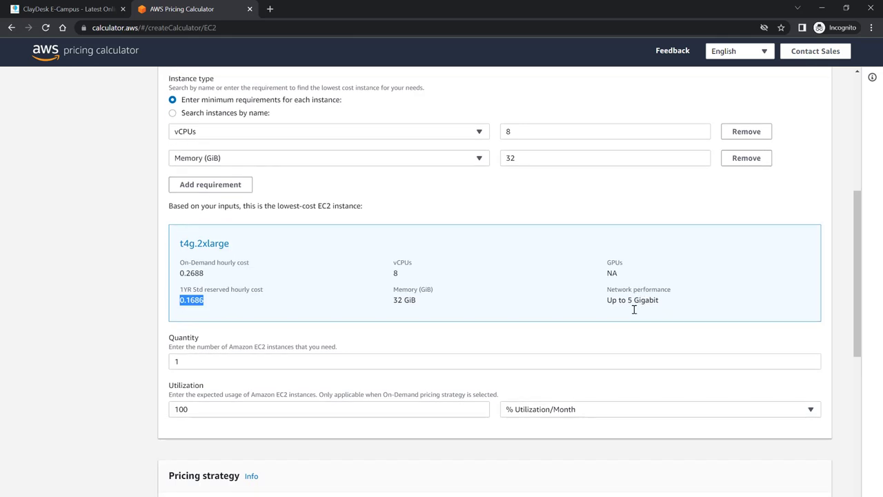
scroll(634, 310, "down", 2)
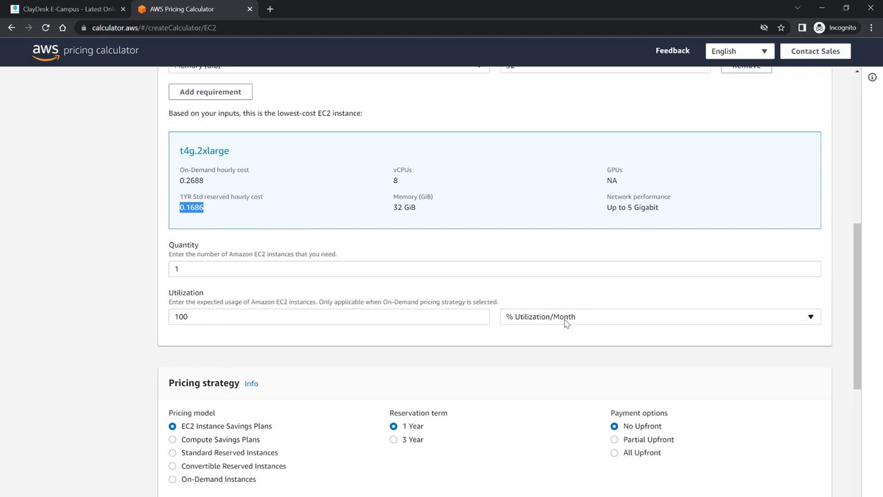
left_click(583, 322)
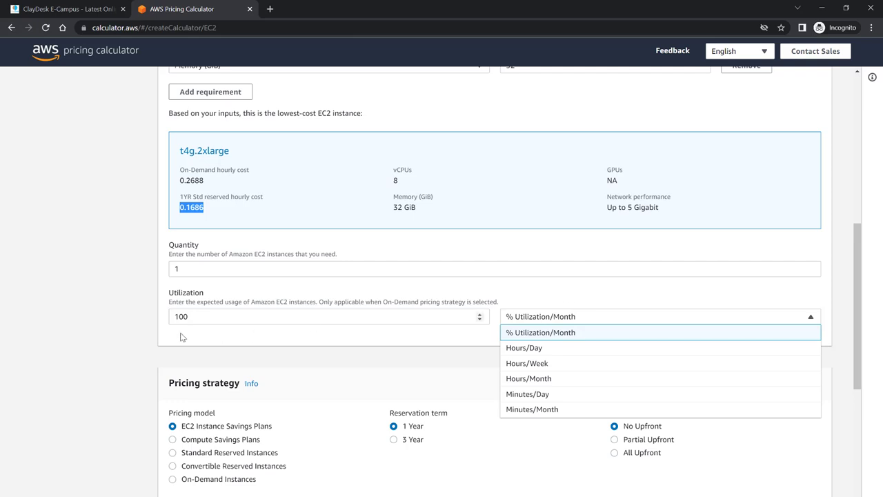
left_click(216, 316)
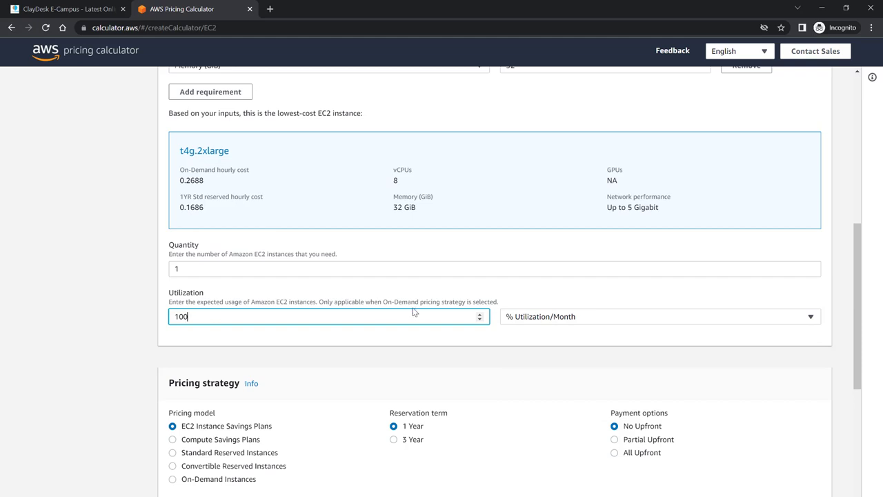
Try the On-Demand Instances pricing model, and switch back to EC2 Instance Savings Plans.
scroll(408, 313, "down", 2)
scroll(408, 313, "down", 2)
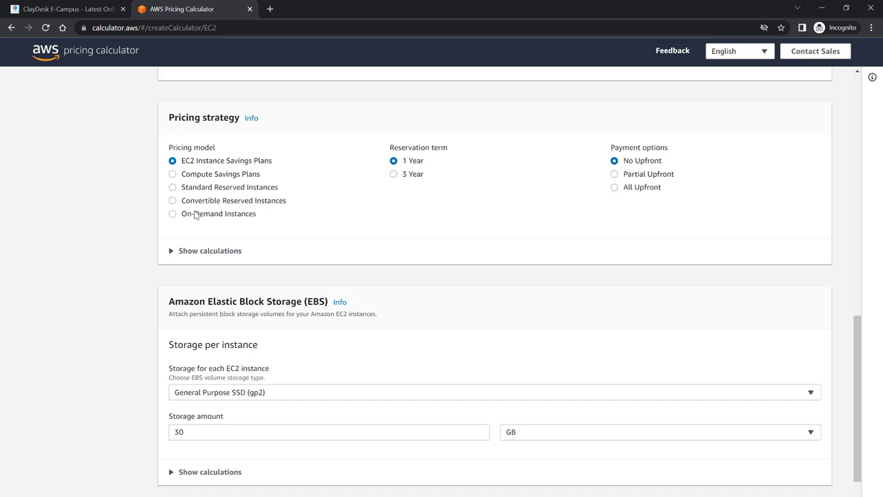
left_click(172, 215)
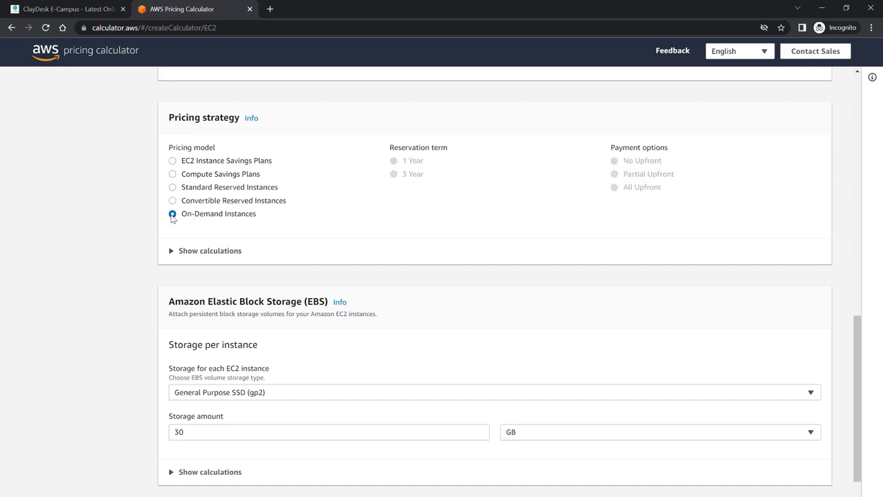
left_click(173, 160)
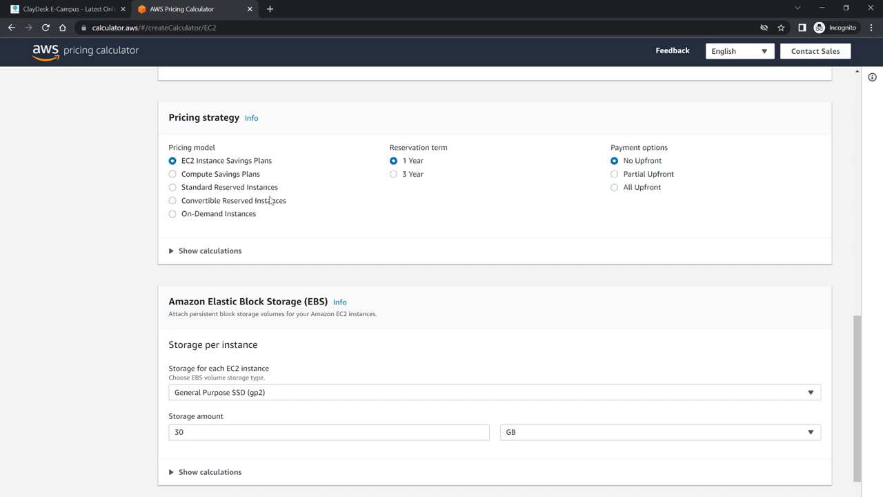
Review the units available for the EBS storage amount and the EBS cost calculation.
scroll(315, 207, "down", 3)
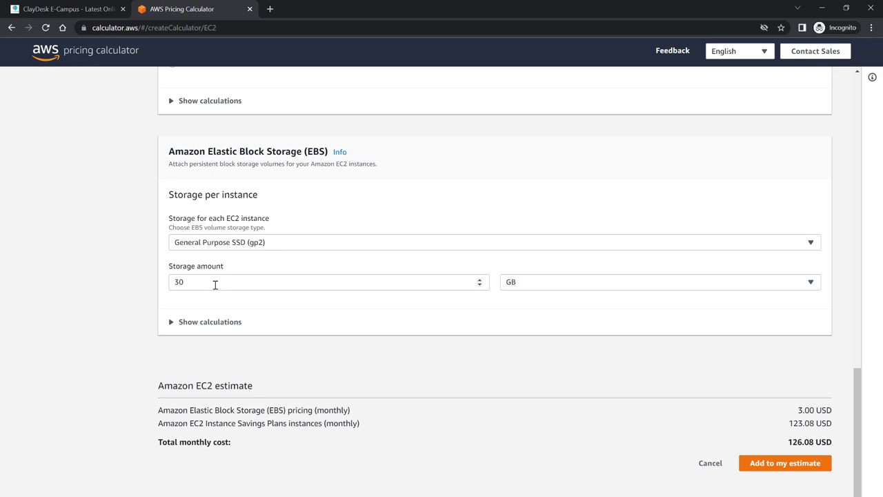
left_click(546, 285)
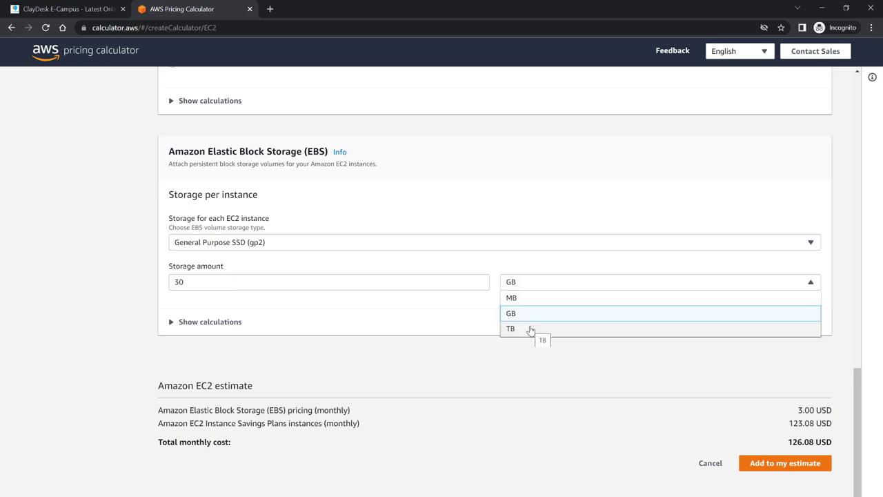
left_click(464, 328)
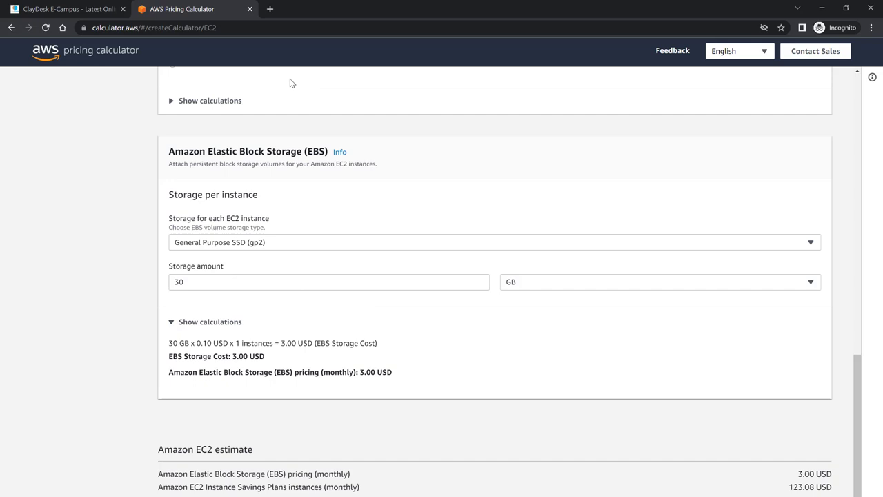
scroll(373, 256, "down", 1)
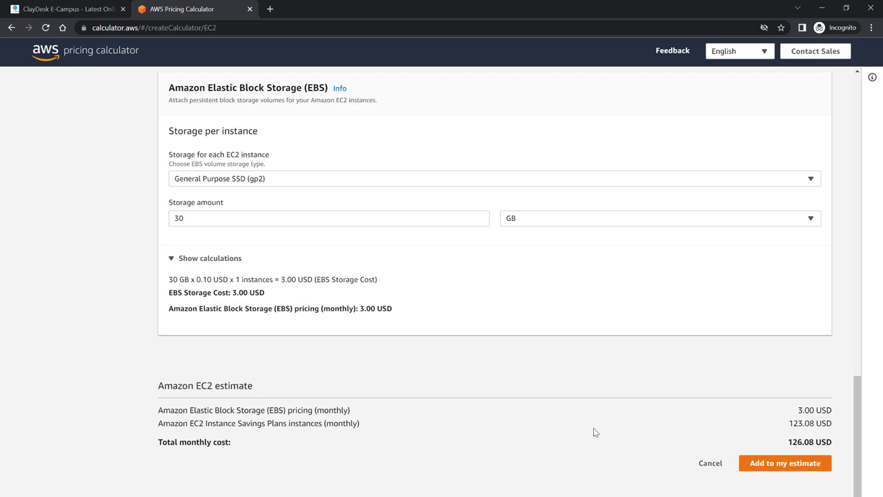
Set the EBS storage amount to 300 GB and check the total monthly cost.
left_click(198, 216)
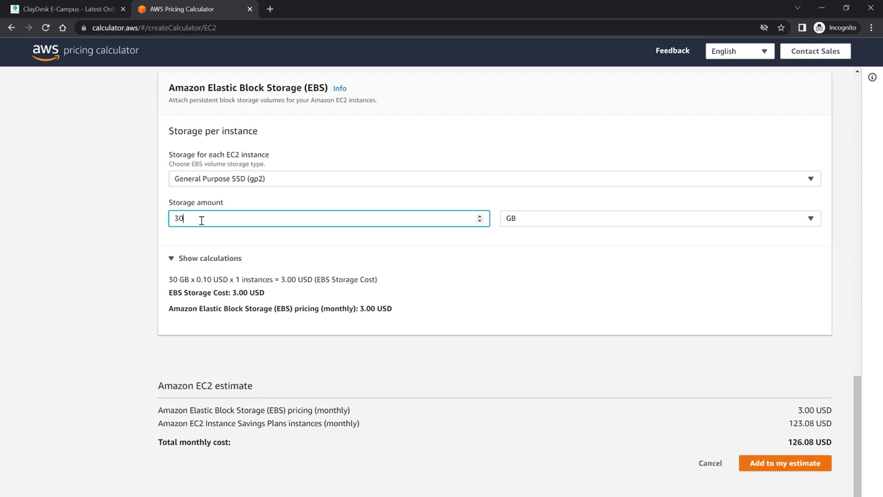
type("0")
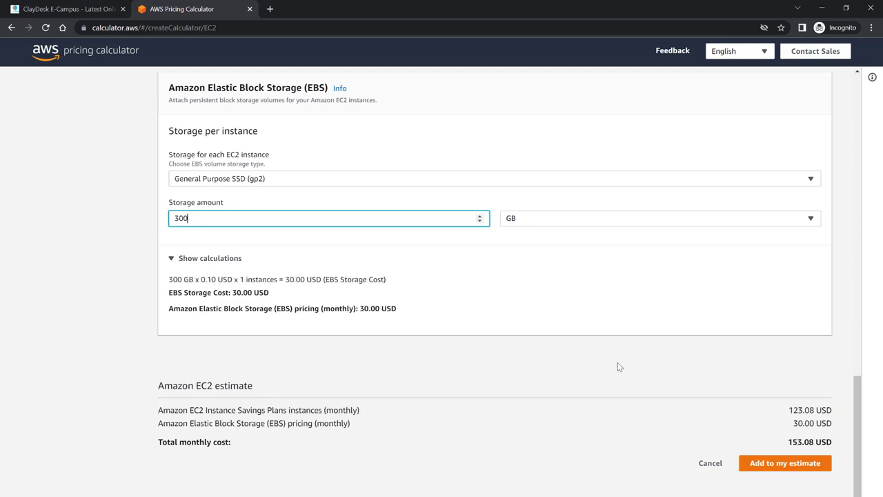
left_click_drag(788, 442, 829, 441)
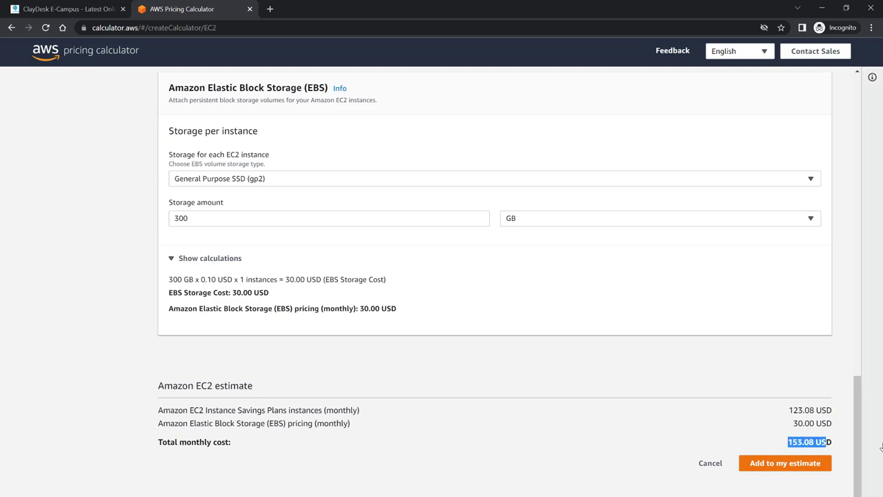
Switch to the advanced estimate and choose Daily spike traffic as the monthly workload.
left_click_drag(861, 456, 859, 155)
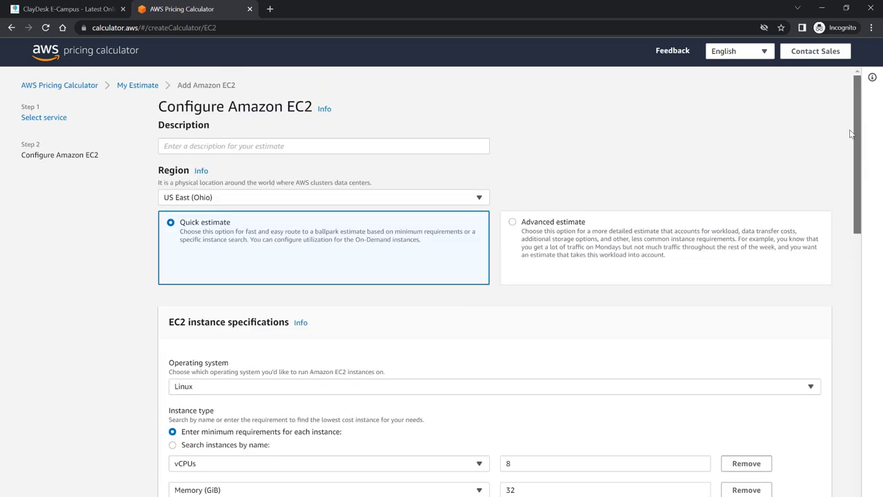
left_click(611, 246)
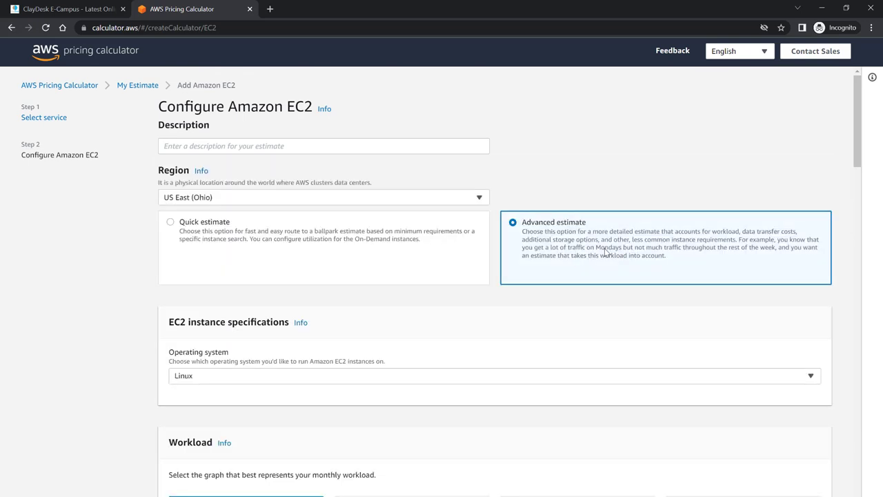
scroll(600, 252, "down", 3)
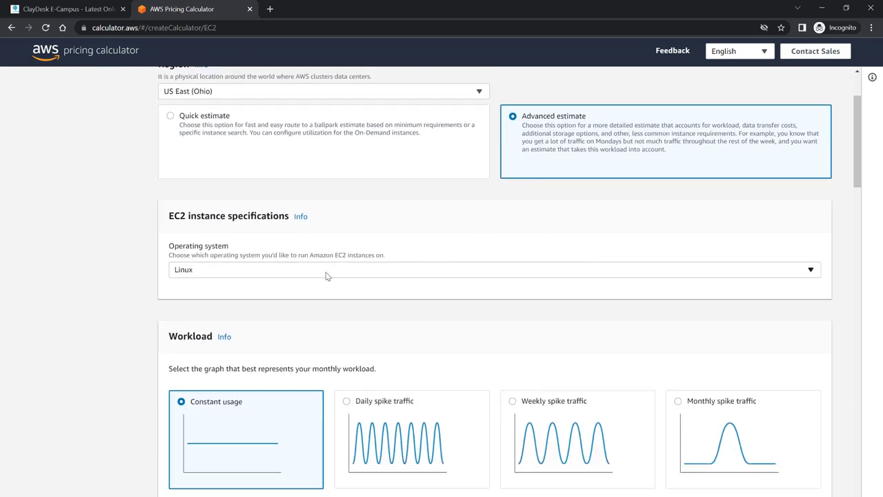
scroll(327, 276, "down", 3)
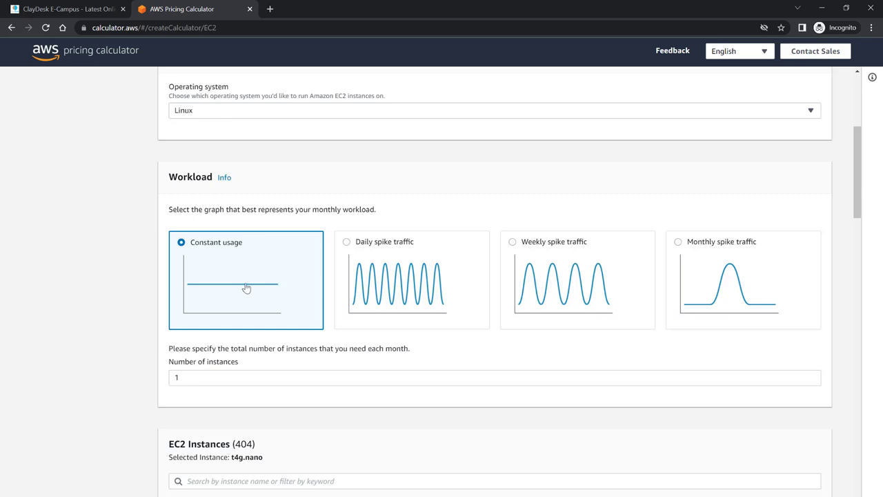
left_click(387, 276)
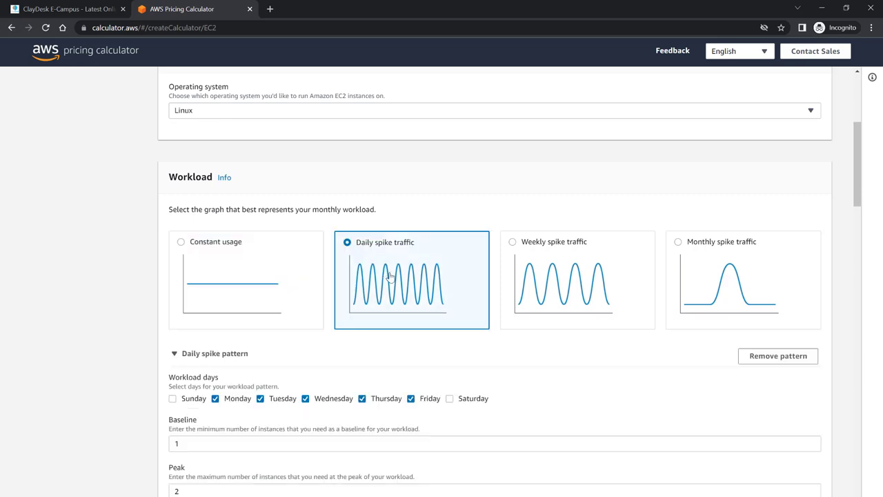
Examine the daily spike pattern's workload days, baseline, peak and duration of peak.
scroll(390, 276, "down", 2)
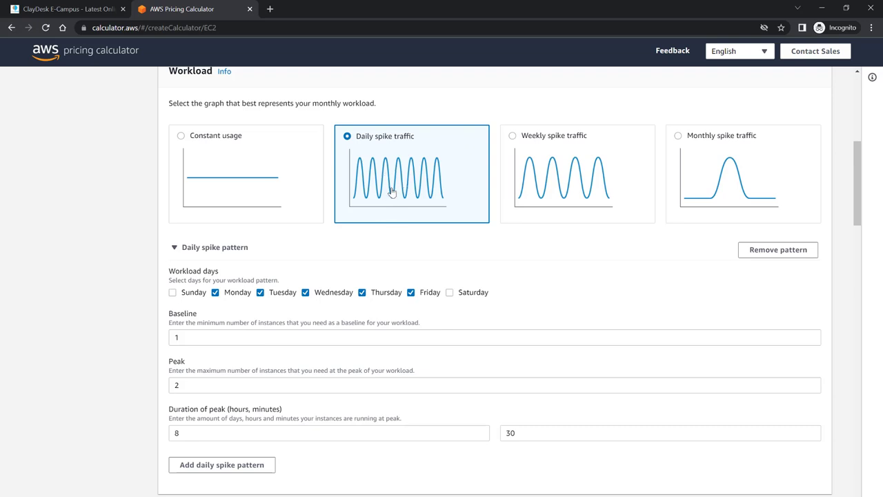
scroll(398, 197, "up", 1)
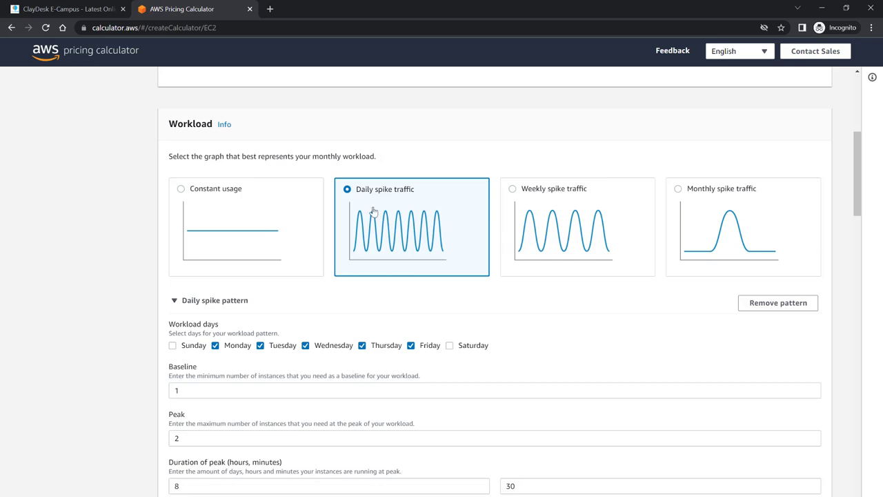
scroll(530, 302, "down", 1)
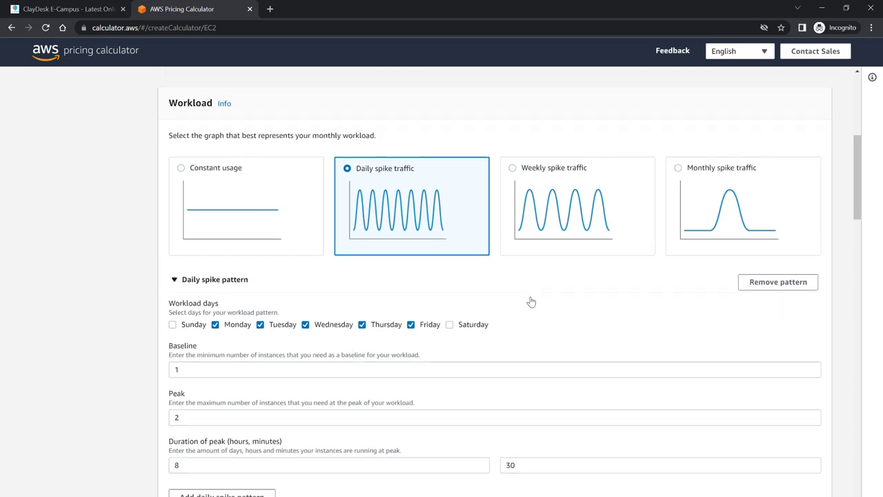
scroll(532, 303, "down", 2)
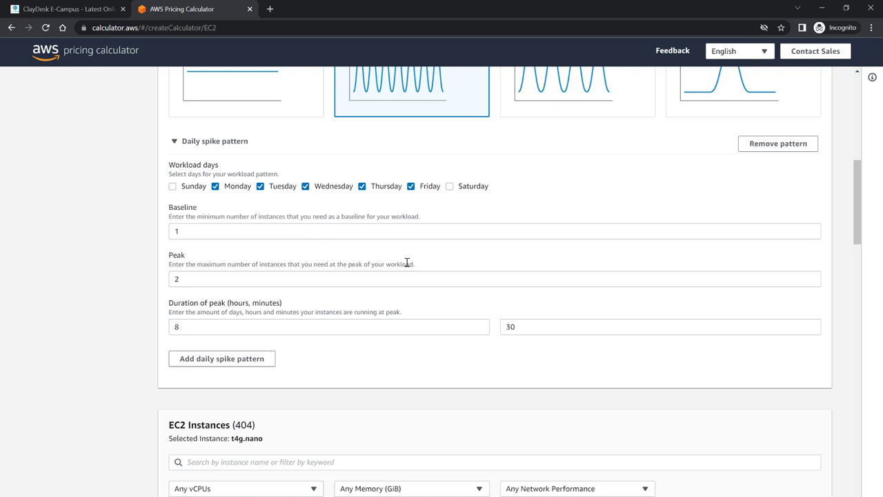
scroll(207, 280, "up", 1)
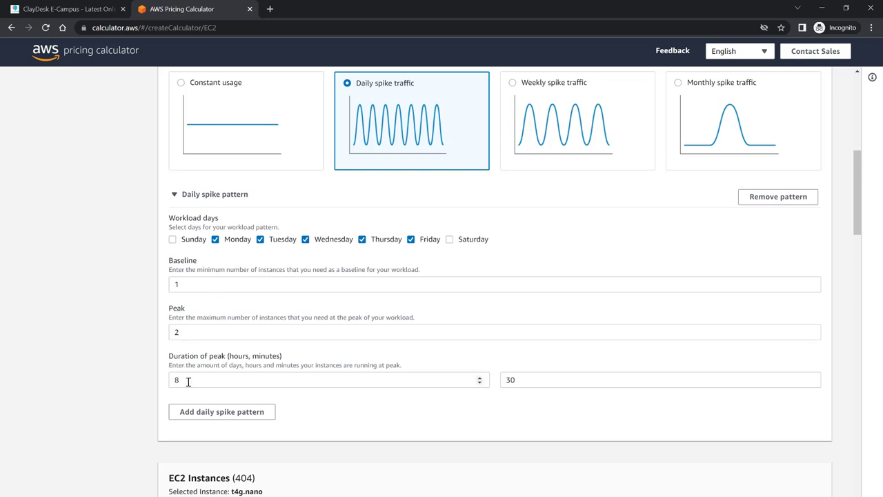
scroll(188, 381, "down", 1)
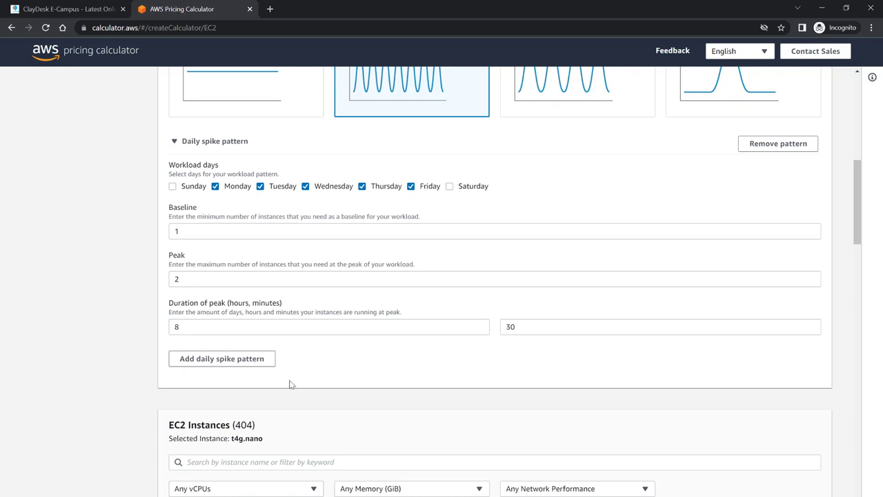
Review the vCPU, memory and network performance filters and the list of EC2 instances.
scroll(403, 366, "down", 5)
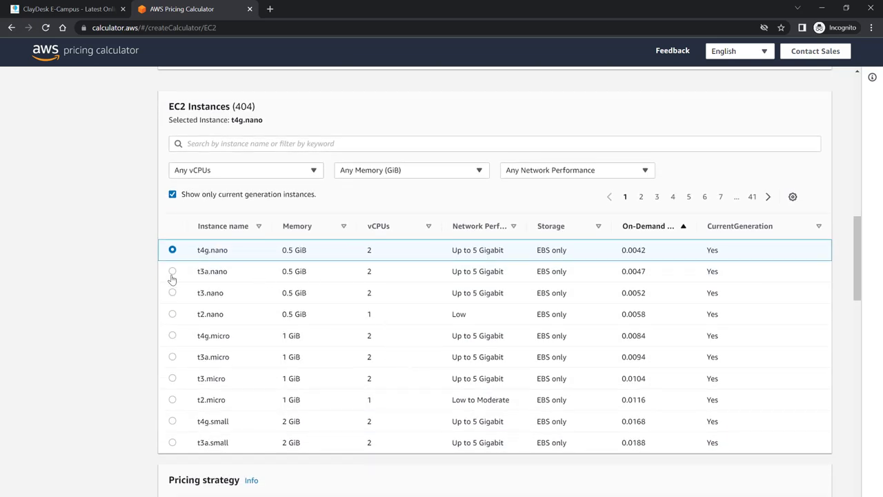
left_click(189, 173)
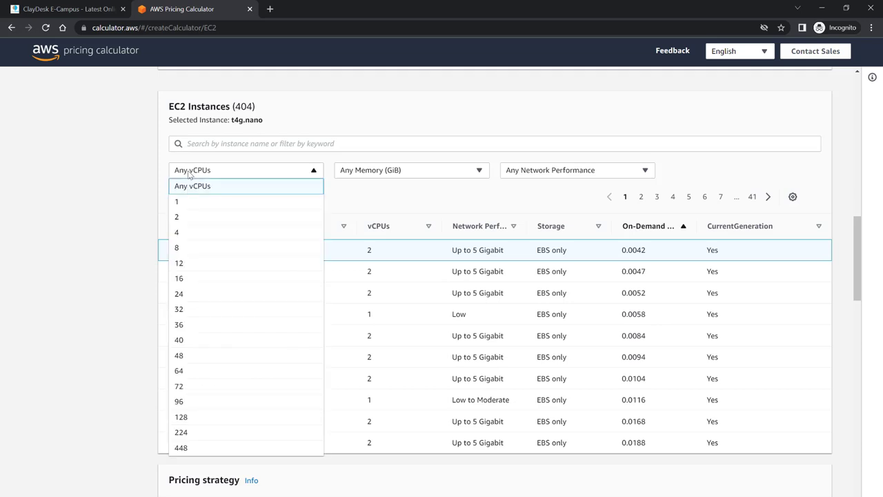
left_click(189, 173)
left_click(380, 175)
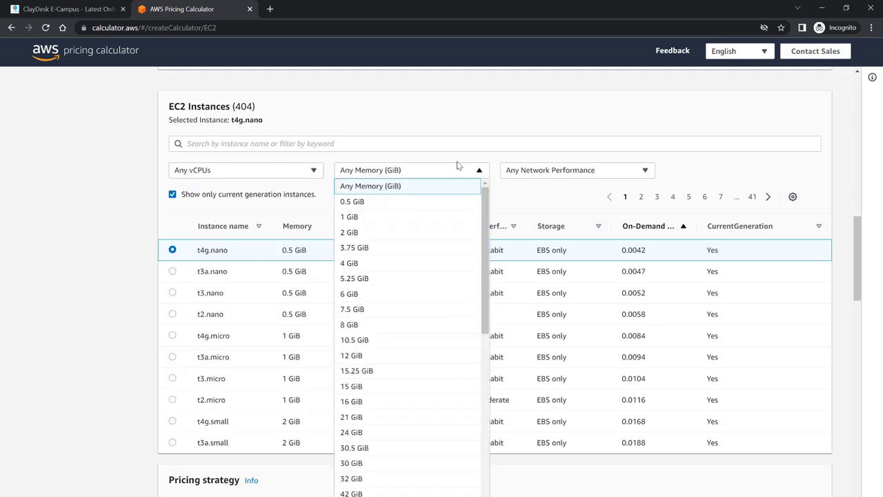
left_click(564, 176)
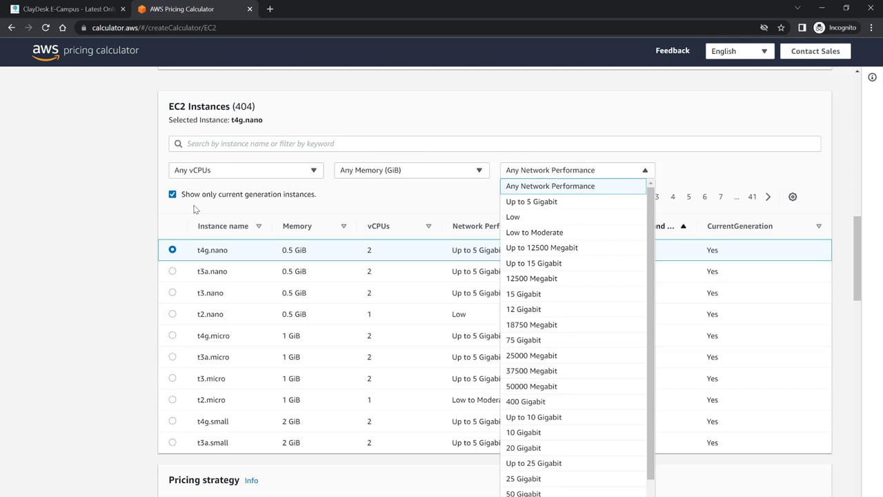
scroll(140, 210, "down", 2)
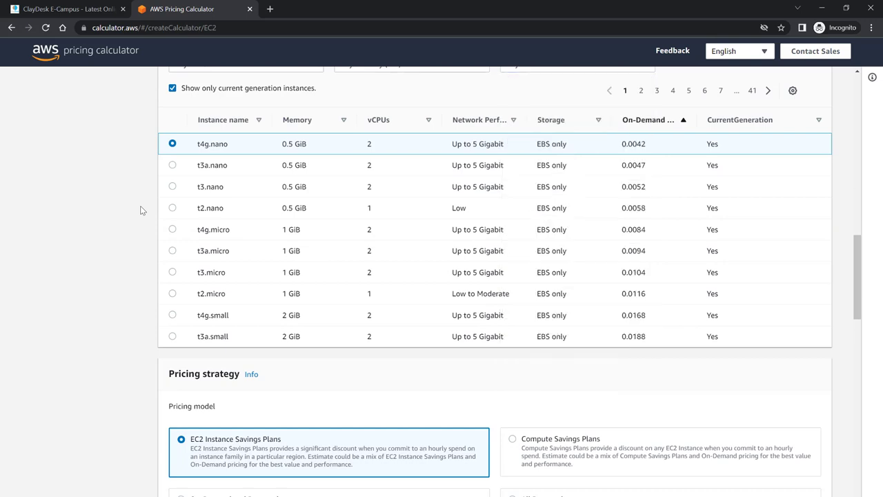
Review the advanced estimate's pricing models and the costs of its reservation options.
scroll(140, 210, "down", 4)
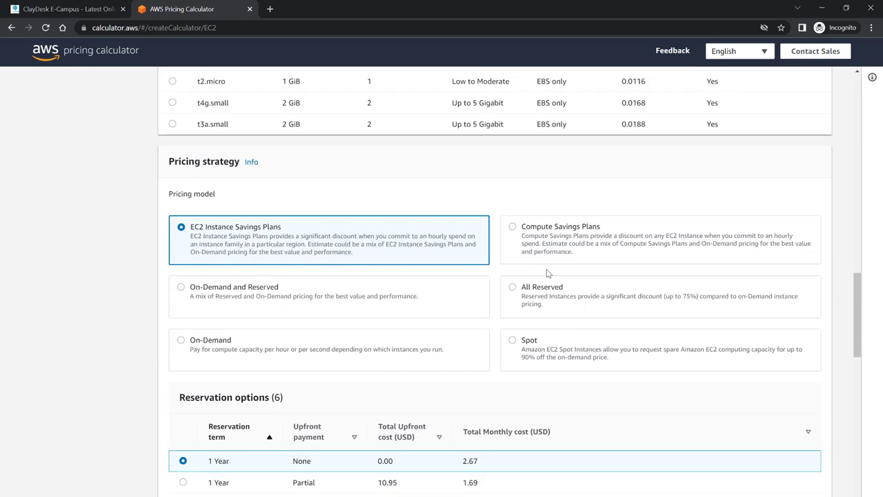
scroll(547, 273, "down", 1)
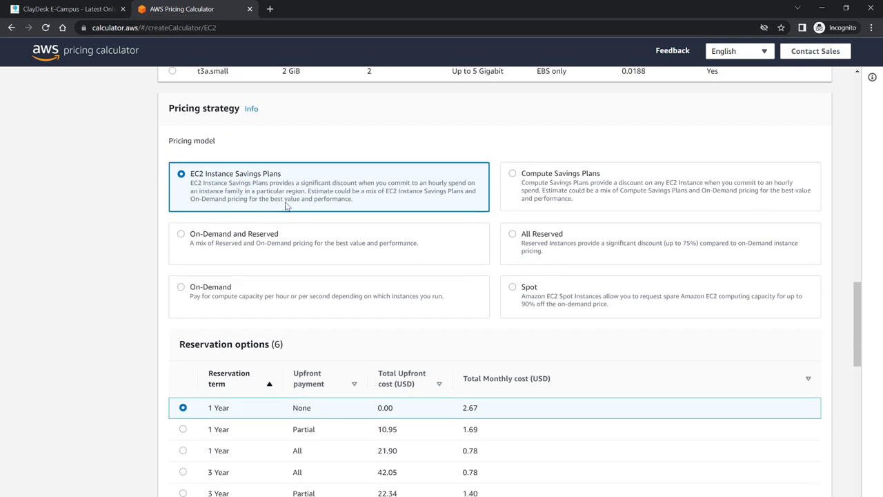
scroll(285, 206, "down", 2)
scroll(287, 206, "down", 3)
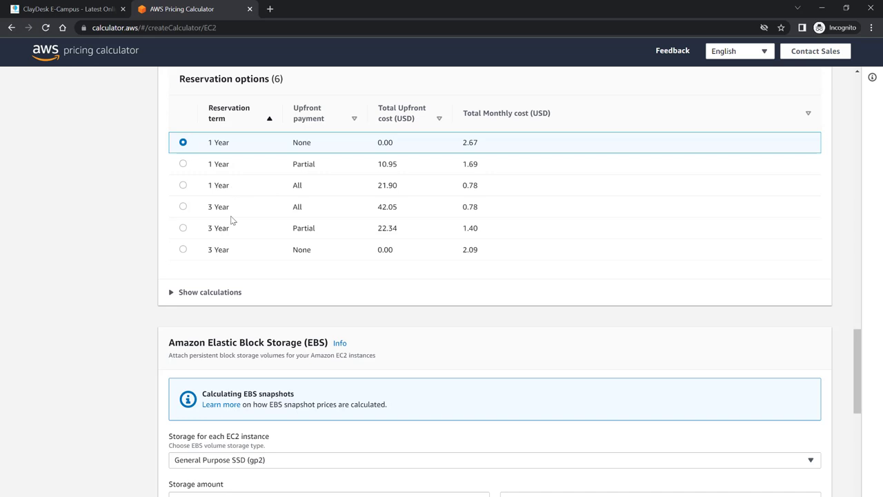
Examine the advanced estimate's EBS storage settings and the snapshot frequencies offered.
scroll(231, 221, "down", 5)
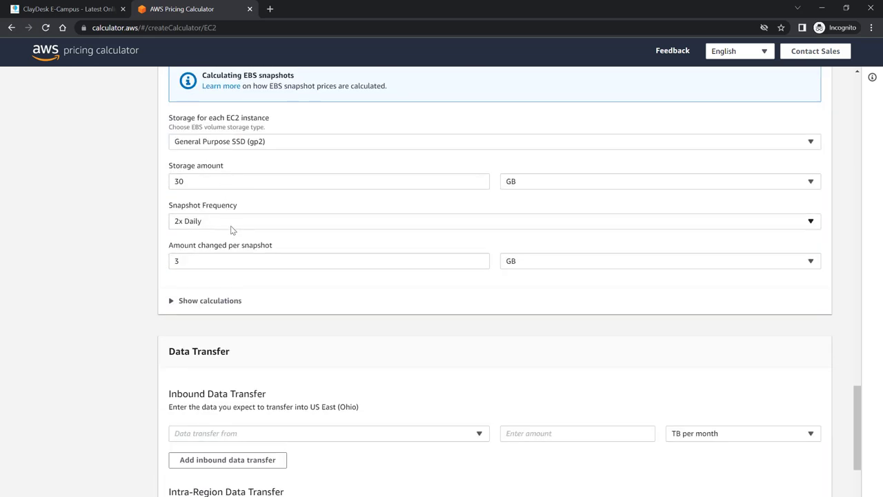
scroll(295, 225, "up", 1)
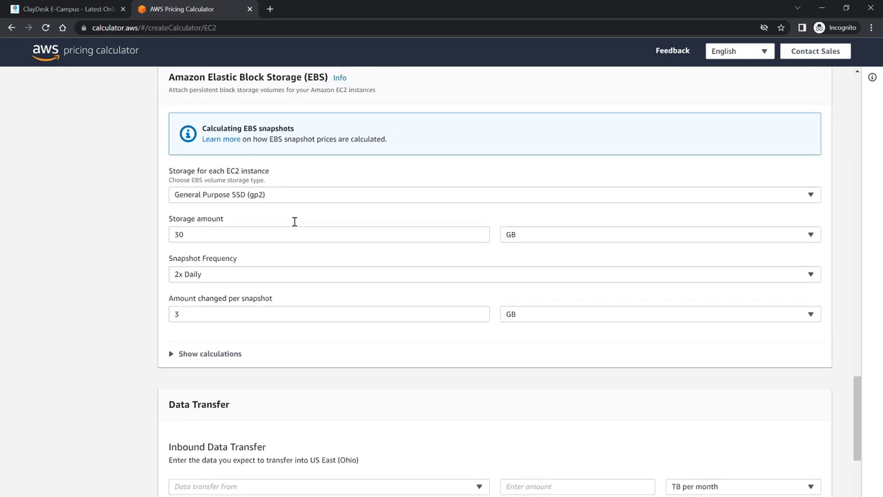
left_click(227, 280)
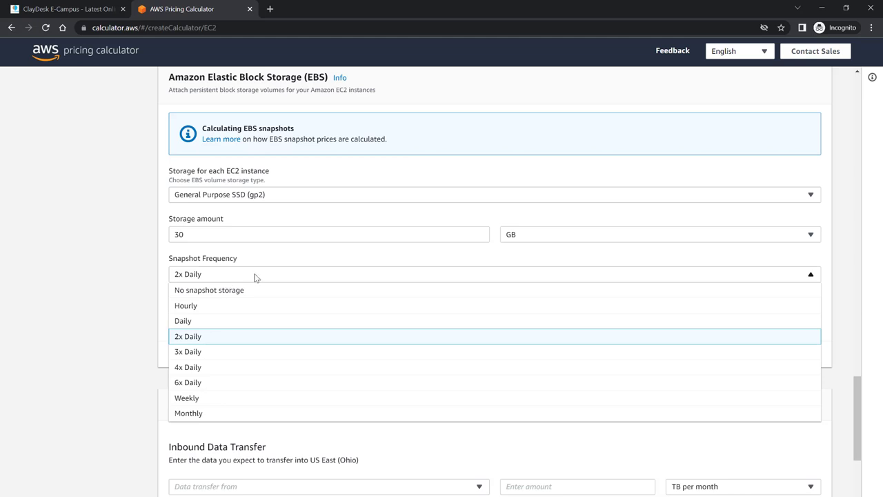
left_click(258, 276)
Review the inbound, intra-region and outbound data transfer settings and the EC2 estimate's monthly costs.
scroll(258, 276, "down", 3)
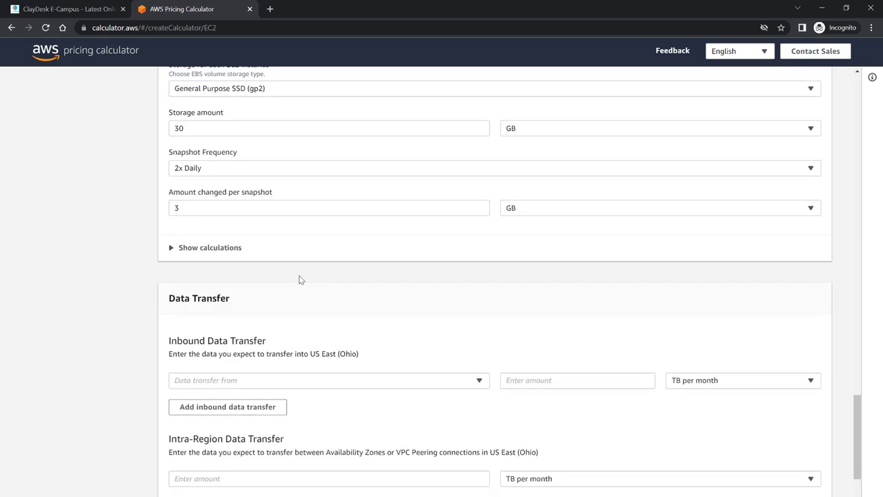
scroll(347, 262, "down", 2)
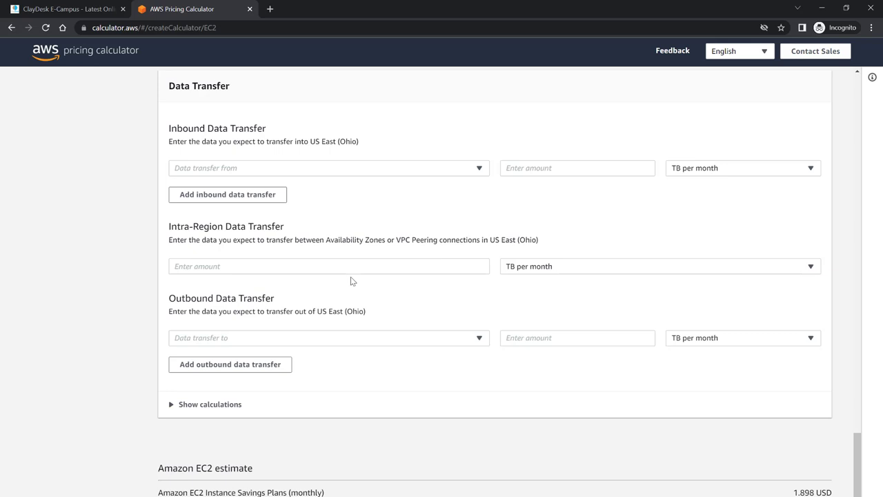
scroll(352, 281, "down", 2)
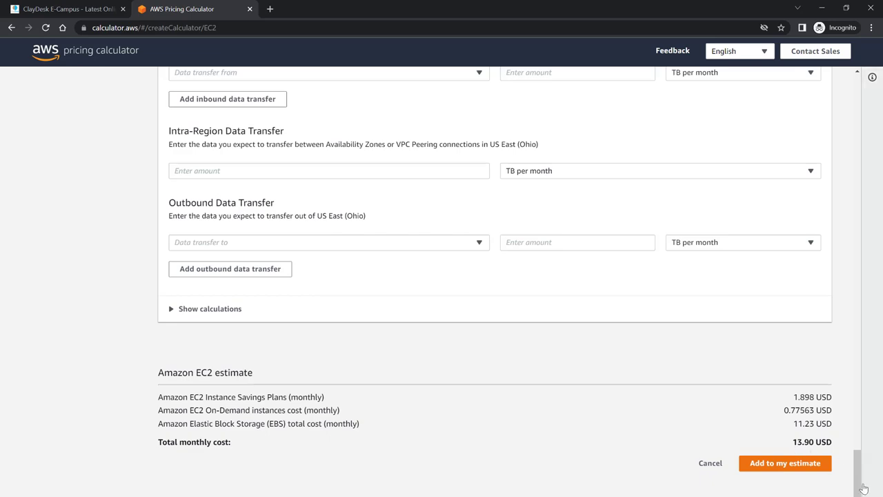
Leave the EC2 configuration for the AWS Pricing Calculator start page and begin creating a new estimate.
left_click_drag(863, 488, 863, 113)
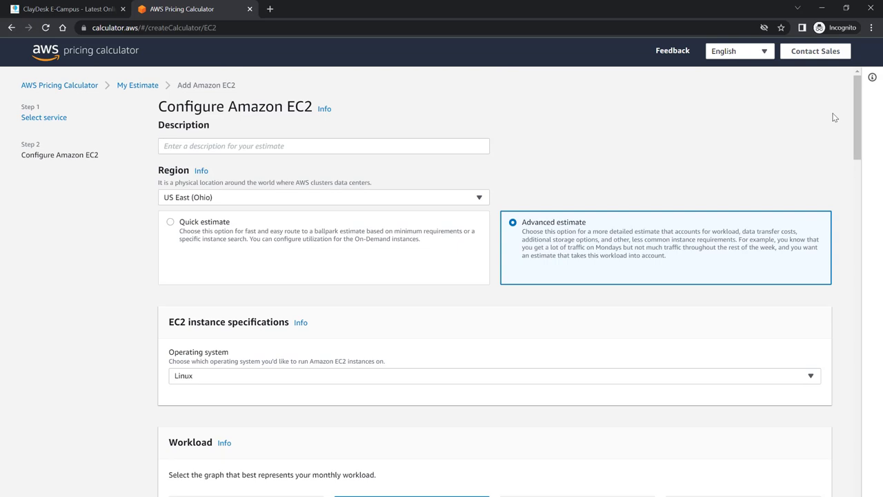
left_click(66, 87)
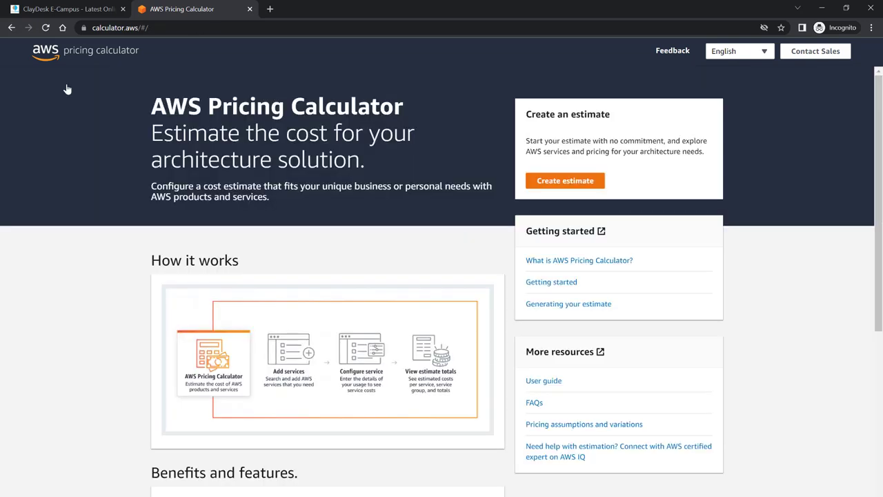
left_click(567, 182)
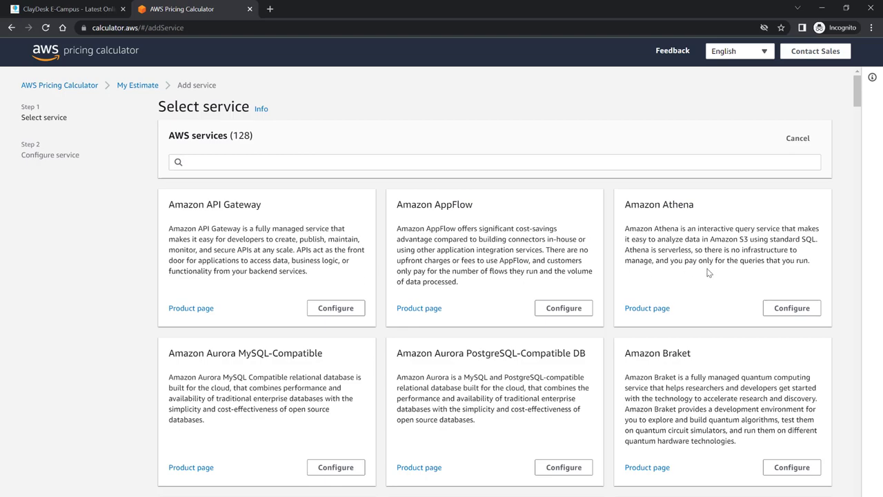
Browse the catalogue of AWS services that can be configured for the estimate, from Amazon API Gateway through the storage services.
scroll(622, 362, "down", 2)
scroll(622, 362, "down", 4)
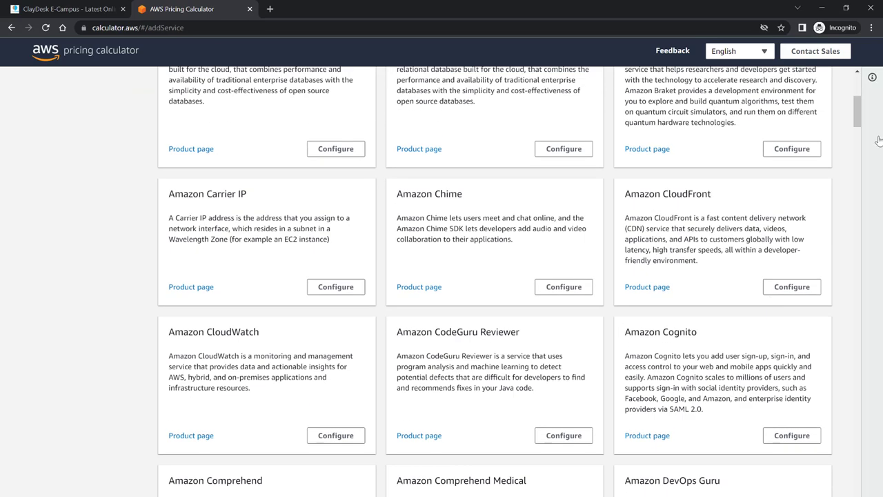
left_click_drag(856, 125, 859, 153)
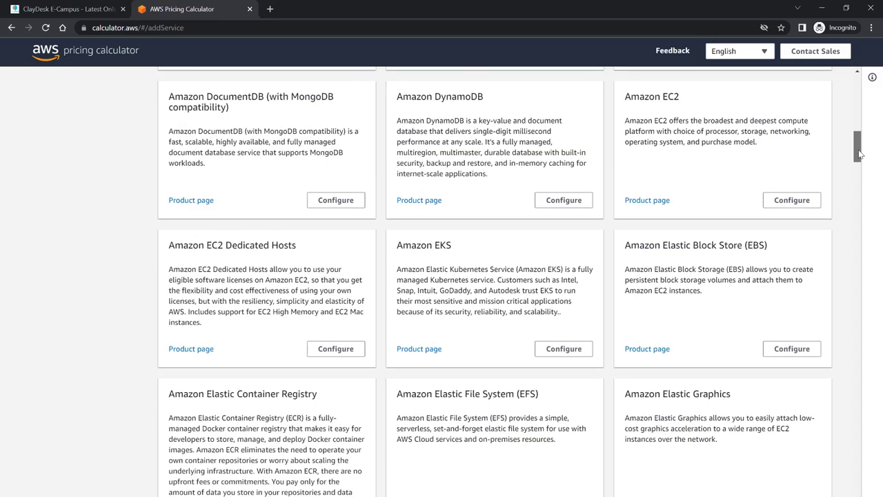
left_click_drag(859, 152, 863, 329)
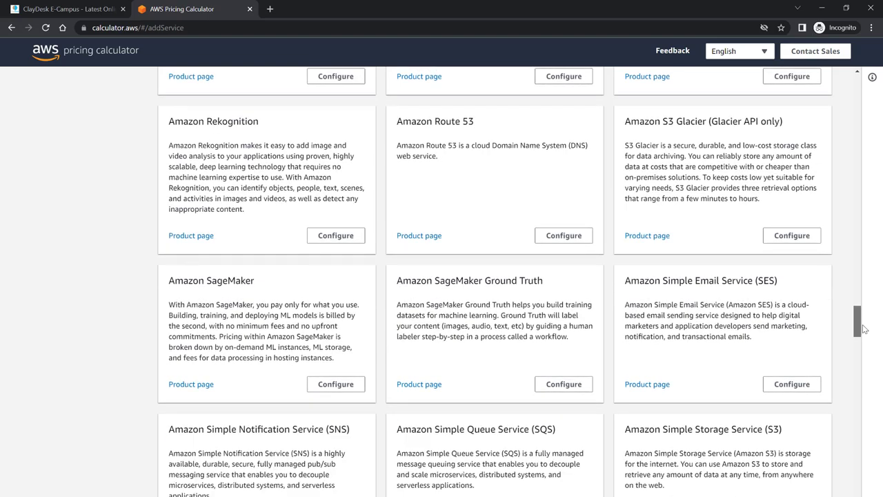
left_click_drag(863, 329, 859, 81)
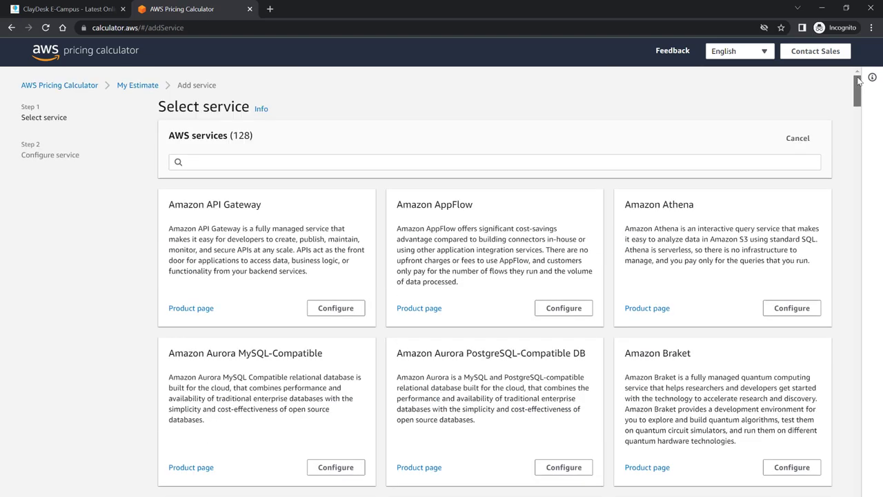